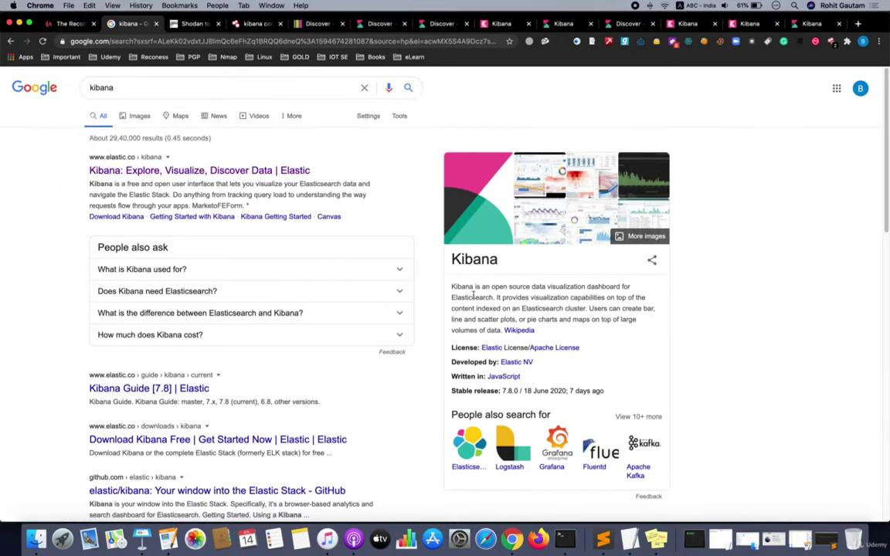
Read the Kibana description on Google, then switch to the esoln.net blog post on unauthenticated Kibana servers.
{"action": "left_click_drag", "start_coordinate": [452, 286], "coordinate": [635, 297]}
{"action": "left_click", "coordinate": [536, 286]}
{"action": "left_click", "coordinate": [166, 25]}
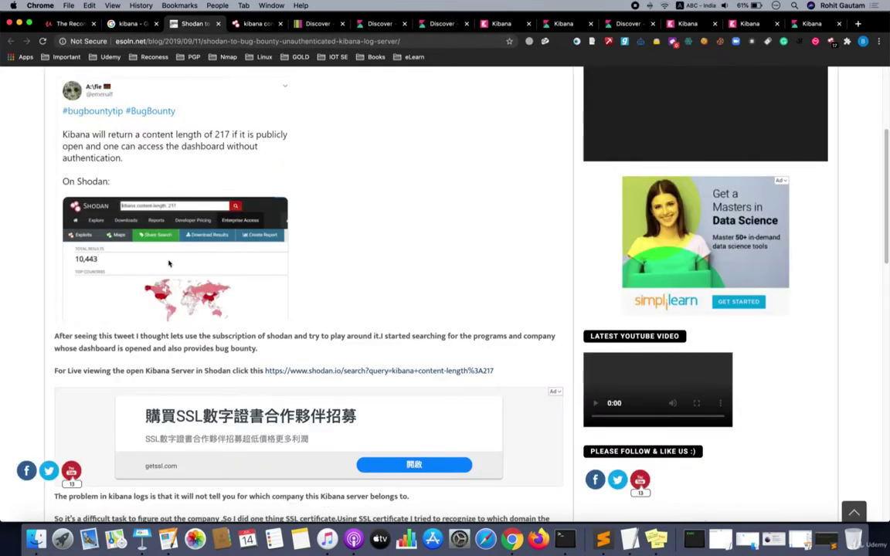
{"action": "scroll", "coordinate": [169, 264], "scroll_direction": "up", "scroll_amount": 1}
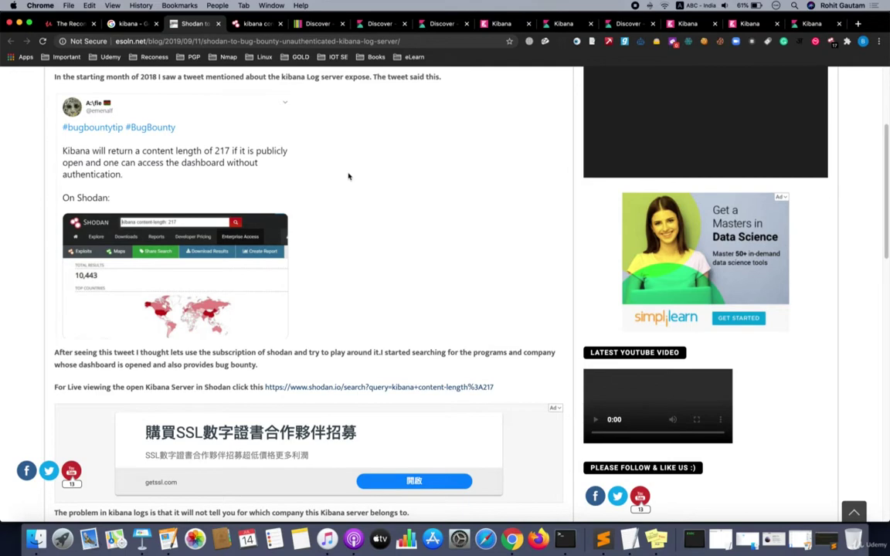
{"action": "scroll", "coordinate": [193, 115], "scroll_direction": "up", "scroll_amount": 1}
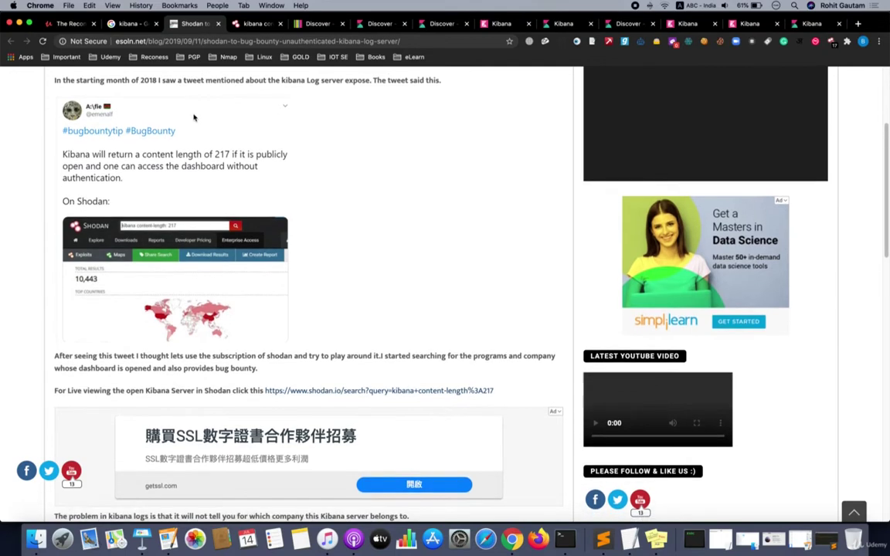
{"action": "left_click_drag", "start_coordinate": [198, 40], "coordinate": [423, 42]}
{"action": "double_click", "coordinate": [368, 41]}
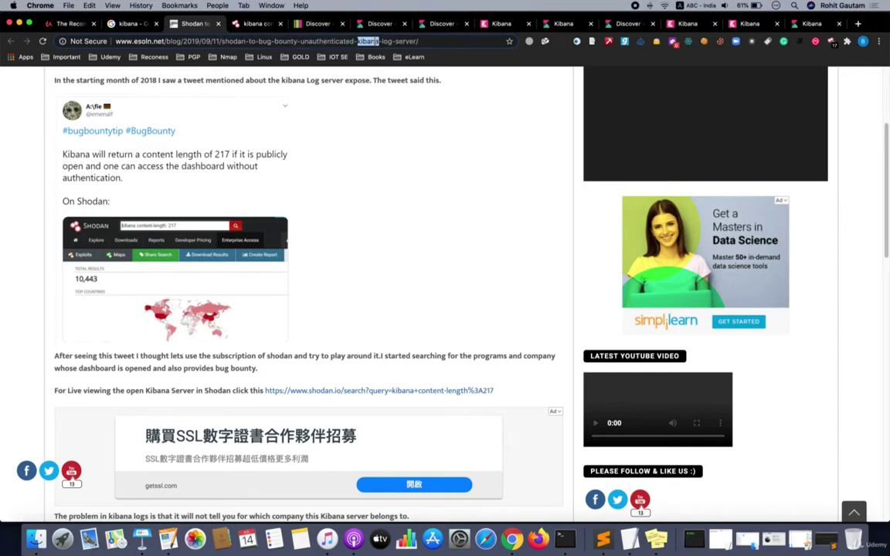
{"action": "scroll", "coordinate": [197, 160], "scroll_direction": "down", "scroll_amount": 5}
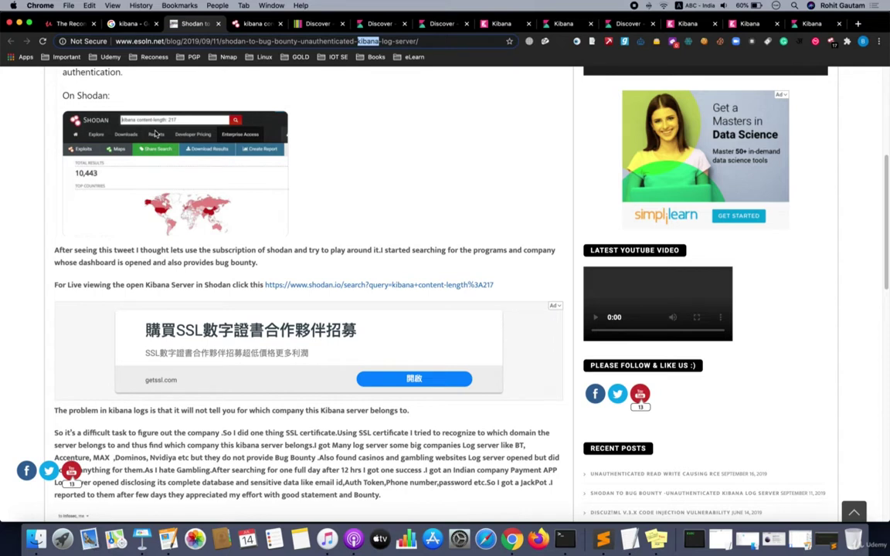
{"action": "scroll", "coordinate": [157, 131], "scroll_direction": "down", "scroll_amount": 2}
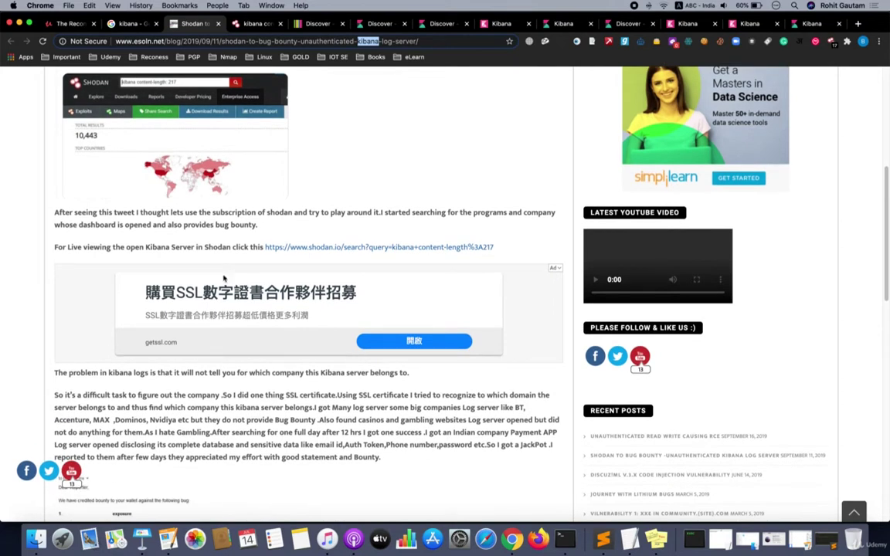
{"action": "scroll", "coordinate": [224, 278], "scroll_direction": "down", "scroll_amount": 5}
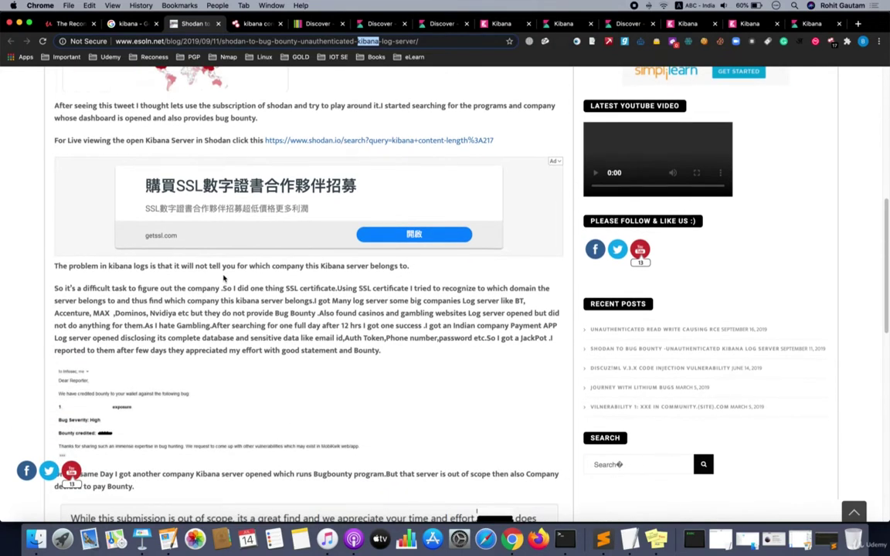
{"action": "scroll", "coordinate": [232, 371], "scroll_direction": "down", "scroll_amount": 2}
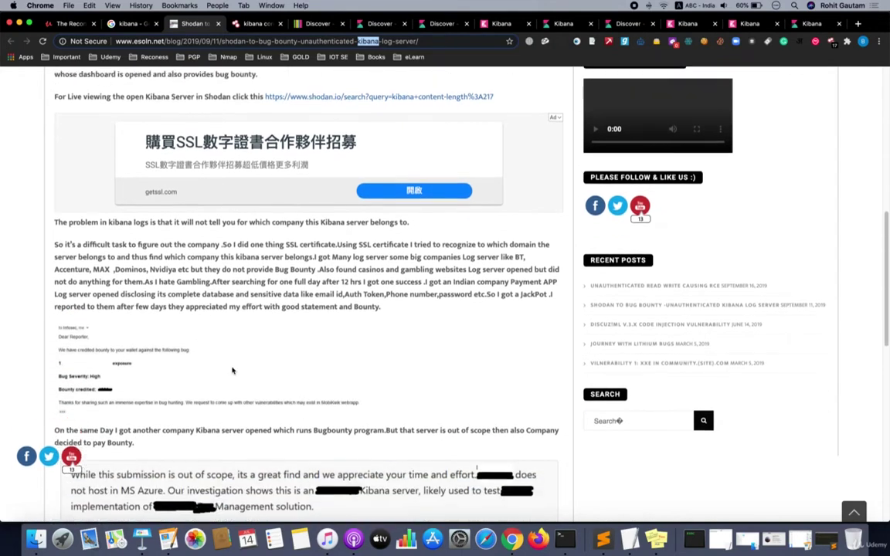
{"action": "scroll", "coordinate": [206, 324], "scroll_direction": "down", "scroll_amount": 2}
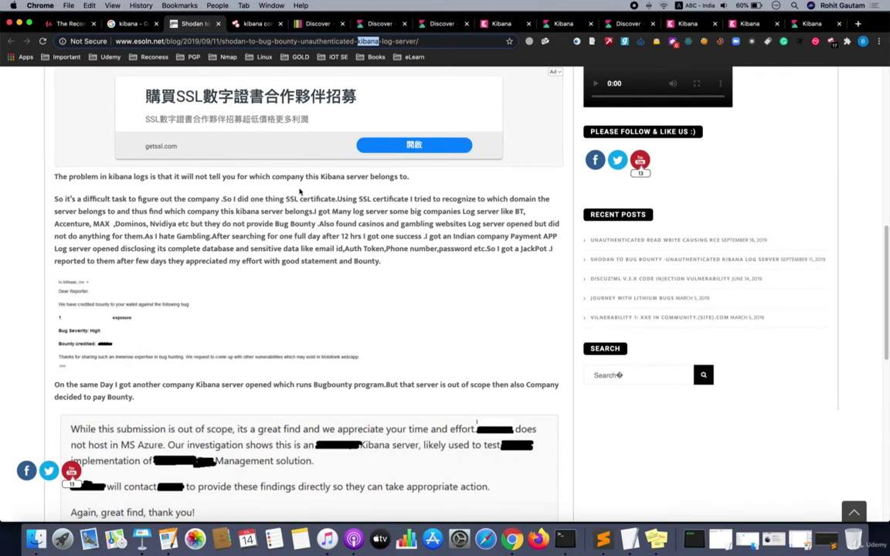
{"action": "left_click_drag", "start_coordinate": [308, 177], "coordinate": [385, 178]}
{"action": "left_click", "coordinate": [376, 180]}
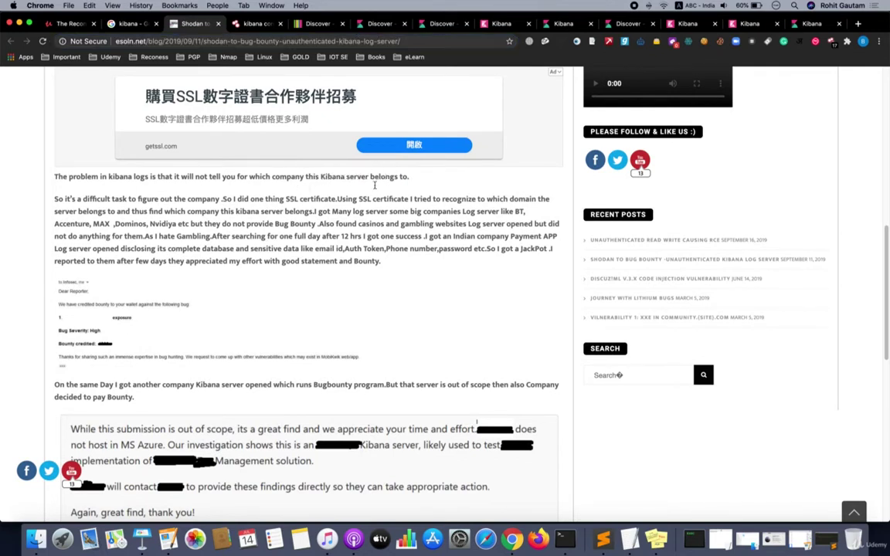
{"action": "scroll", "coordinate": [190, 309], "scroll_direction": "down", "scroll_amount": 2}
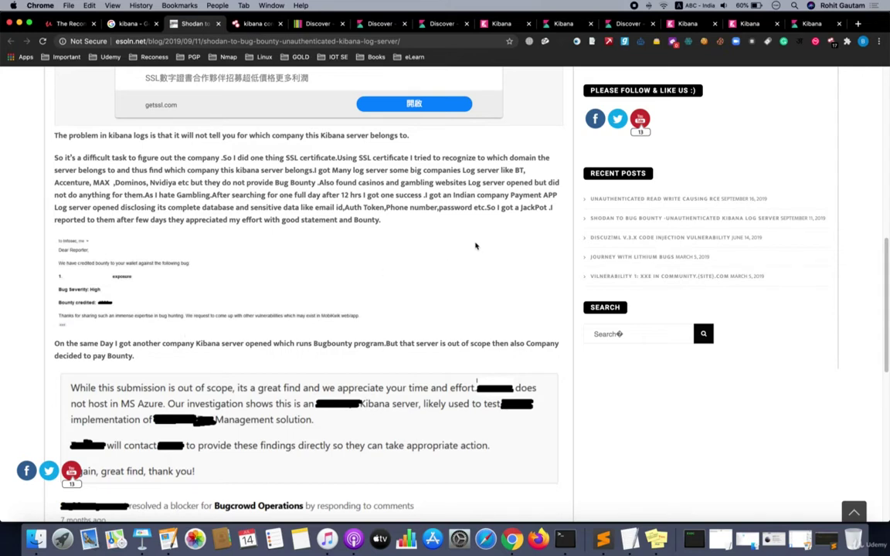
{"action": "left_click_drag", "start_coordinate": [486, 207], "coordinate": [546, 208]}
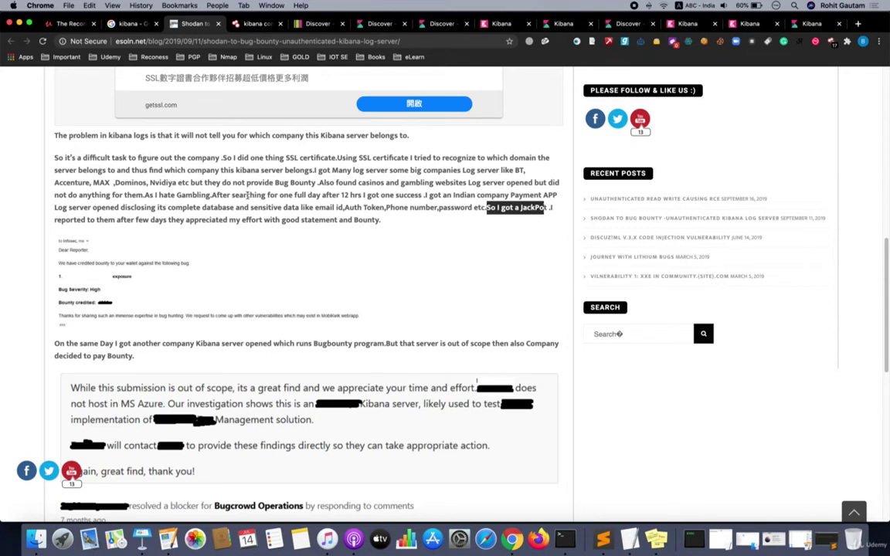
{"action": "left_click_drag", "start_coordinate": [268, 220], "coordinate": [362, 220]}
{"action": "left_click", "coordinate": [348, 234]}
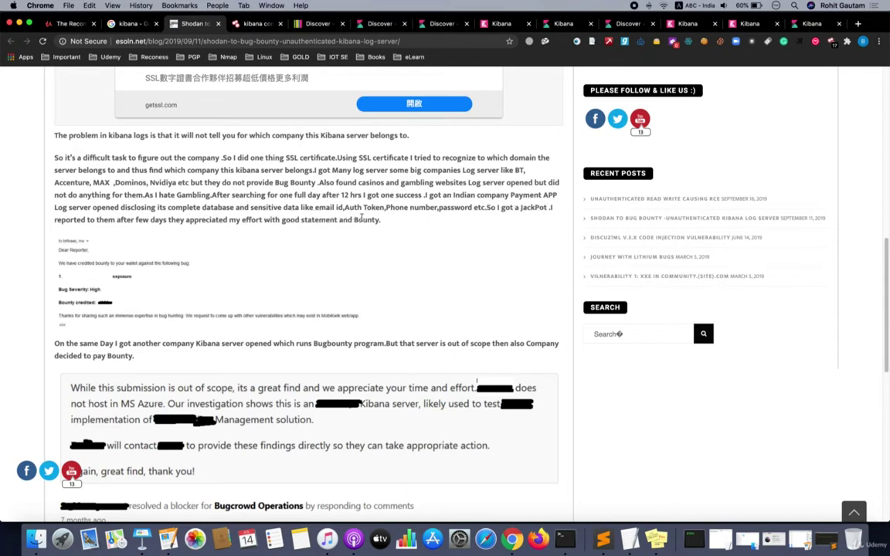
{"action": "scroll", "coordinate": [348, 235], "scroll_direction": "down", "scroll_amount": 1}
{"action": "scroll", "coordinate": [347, 234], "scroll_direction": "down", "scroll_amount": 2}
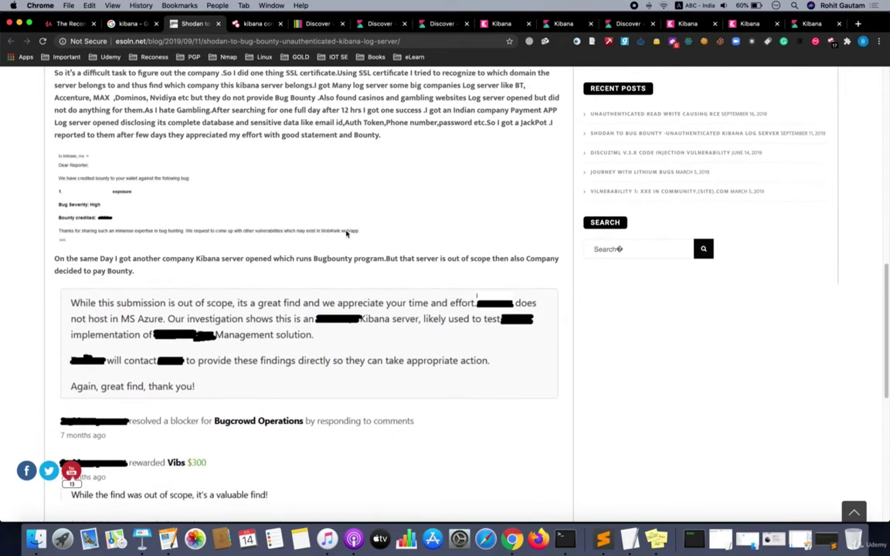
{"action": "left_click_drag", "start_coordinate": [72, 258], "coordinate": [248, 259]}
{"action": "left_click", "coordinate": [252, 261]}
{"action": "scroll", "coordinate": [294, 349], "scroll_direction": "down", "scroll_amount": 4}
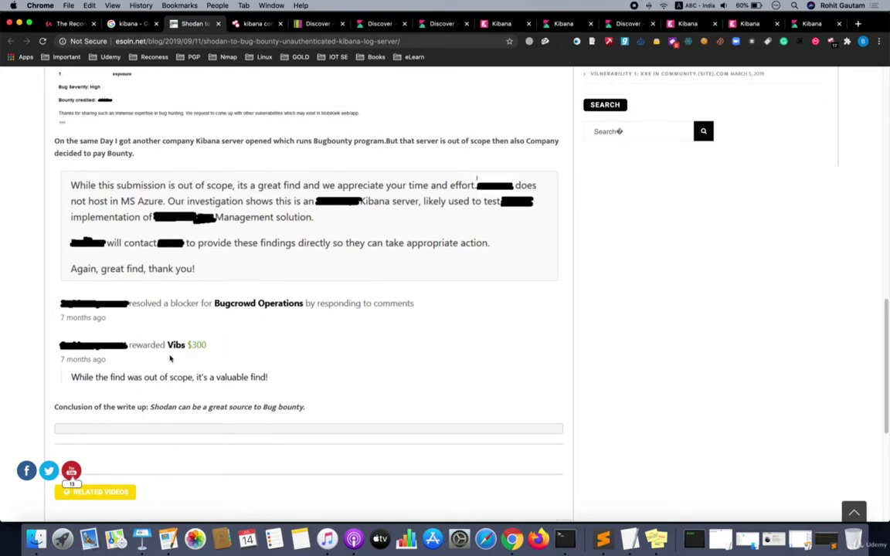
{"action": "scroll", "coordinate": [170, 359], "scroll_direction": "up", "scroll_amount": 1}
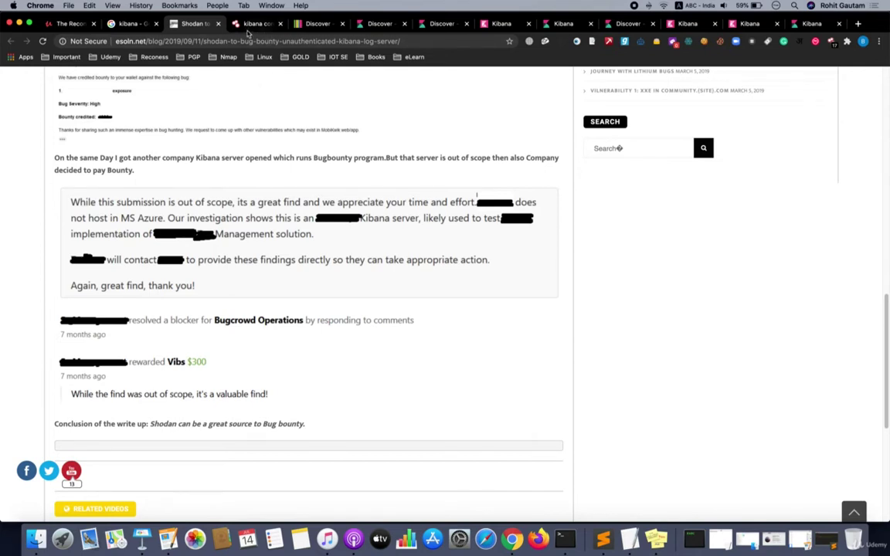
Return to Shodan's 'kibana content-length:217' results and highlight the 217 value in the query.
{"action": "left_click", "coordinate": [241, 25]}
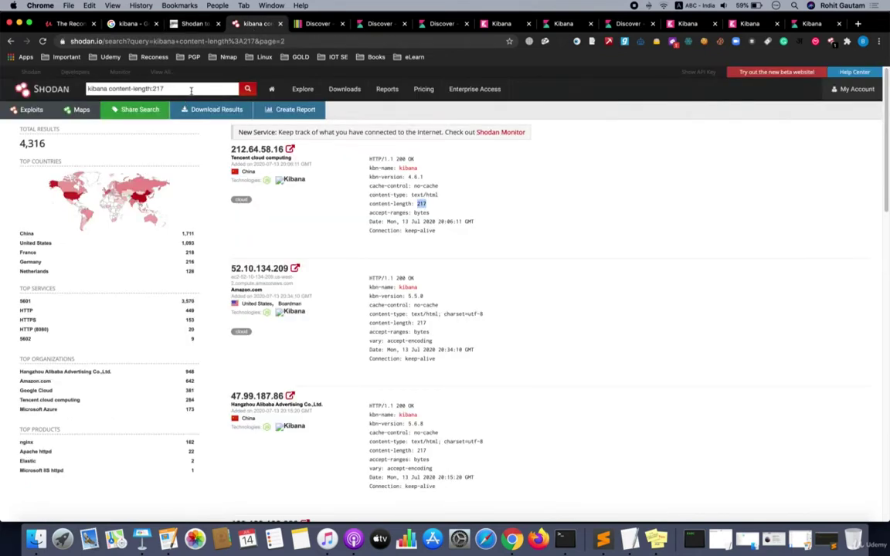
{"action": "triple_click", "coordinate": [155, 91]}
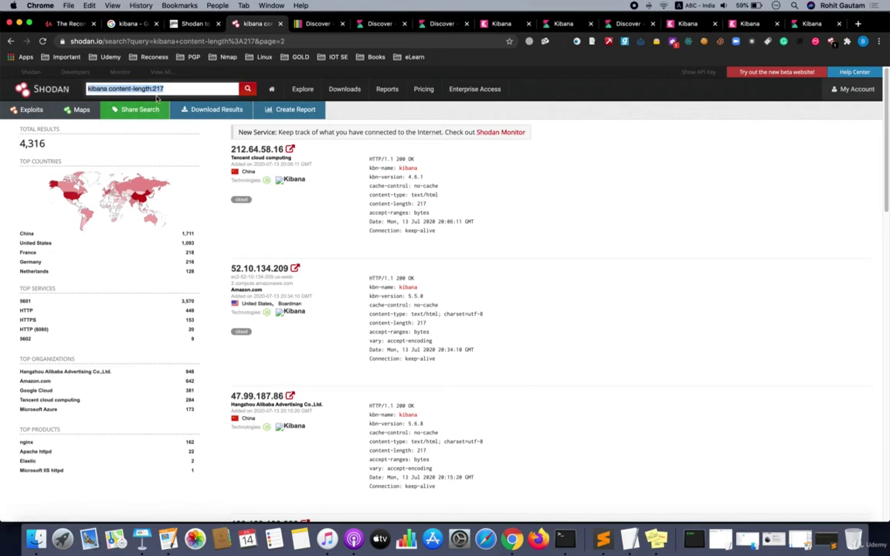
{"action": "left_click_drag", "start_coordinate": [152, 90], "coordinate": [169, 90]}
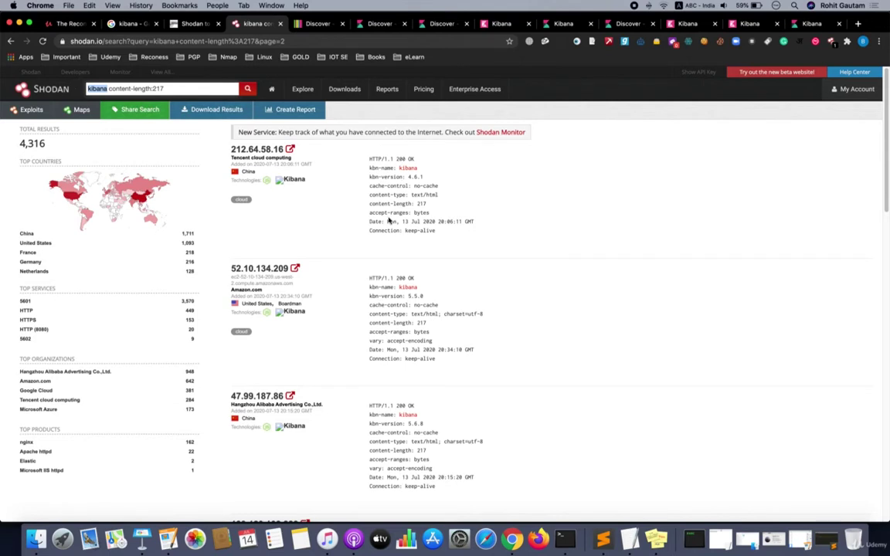
{"action": "double_click", "coordinate": [102, 90]}
{"action": "left_click_drag", "start_coordinate": [108, 90], "coordinate": [162, 89]}
{"action": "left_click", "coordinate": [162, 89]}
{"action": "left_click_drag", "start_coordinate": [416, 203], "coordinate": [444, 206]}
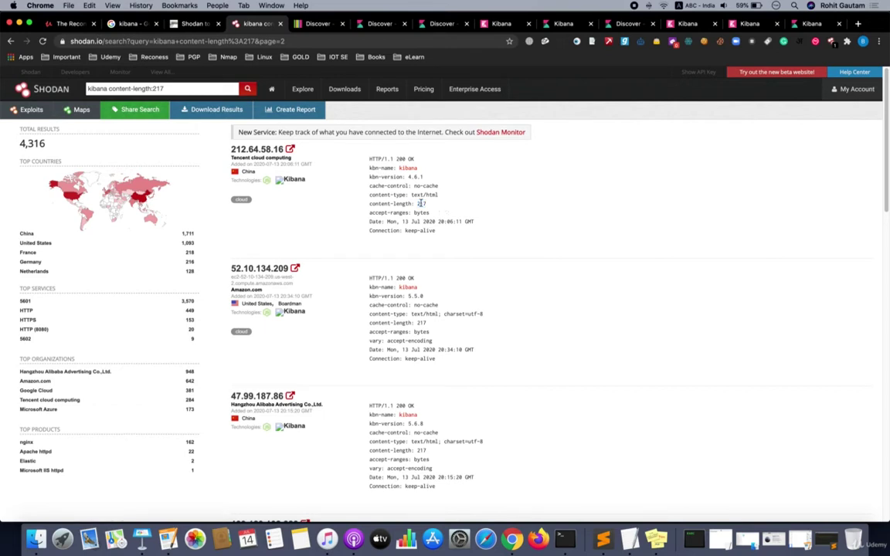
{"action": "double_click", "coordinate": [421, 323]}
{"action": "scroll", "coordinate": [415, 426], "scroll_direction": "down", "scroll_amount": 2}
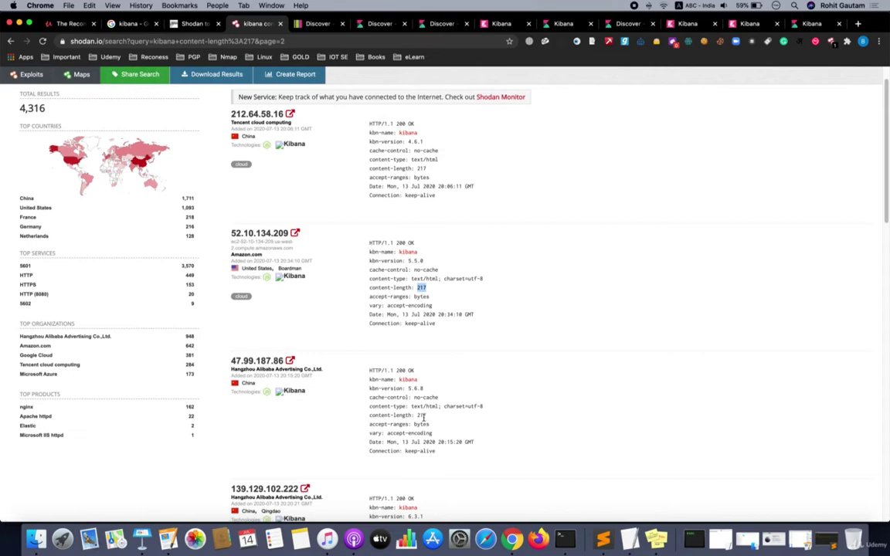
{"action": "double_click", "coordinate": [421, 415]}
{"action": "scroll", "coordinate": [425, 413], "scroll_direction": "down", "scroll_amount": 4}
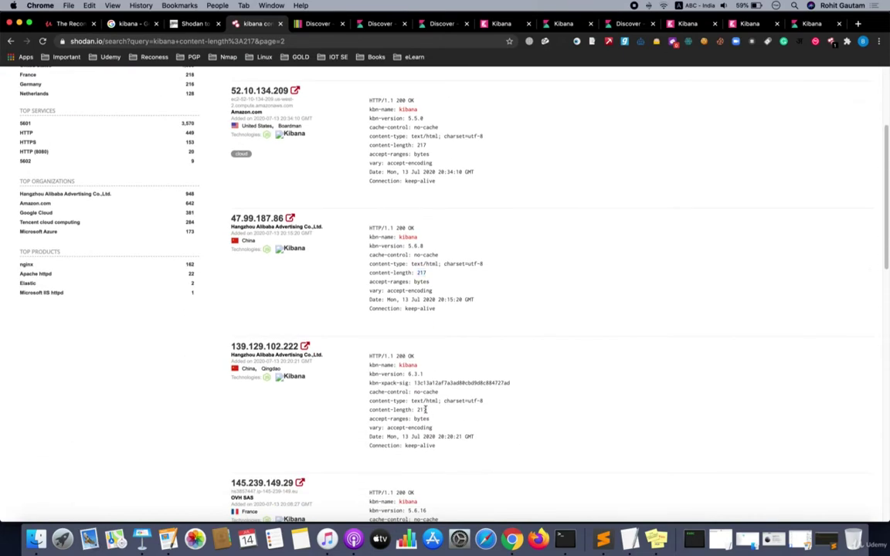
{"action": "scroll", "coordinate": [426, 410], "scroll_direction": "up", "scroll_amount": 5}
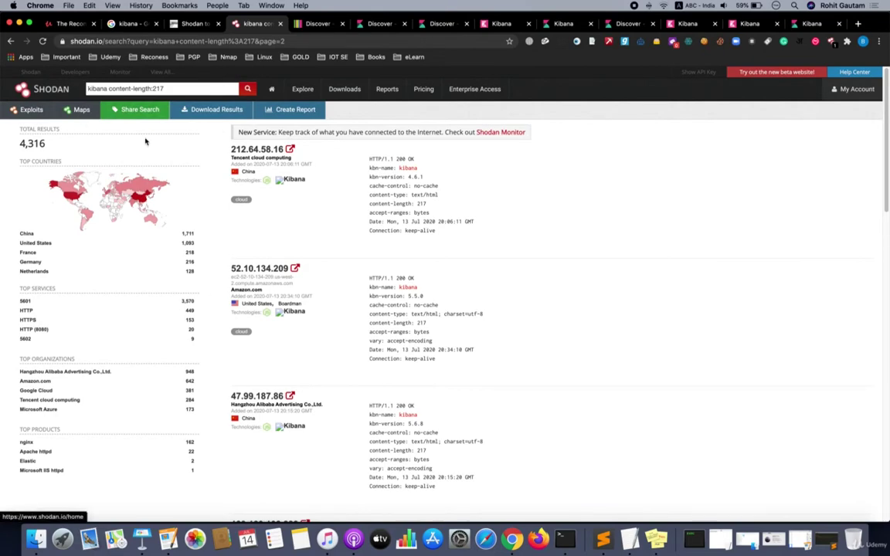
{"action": "scroll", "coordinate": [318, 433], "scroll_direction": "down", "scroll_amount": 3}
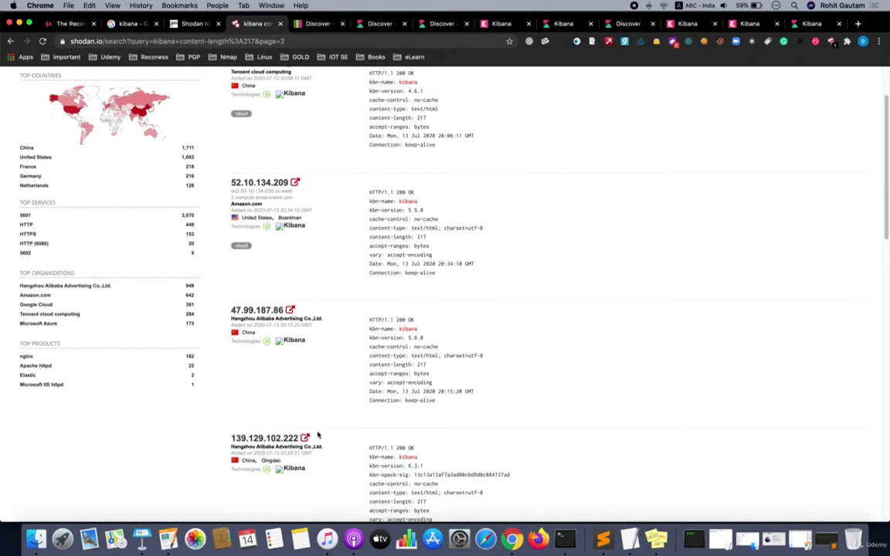
{"action": "scroll", "coordinate": [317, 433], "scroll_direction": "up", "scroll_amount": 3}
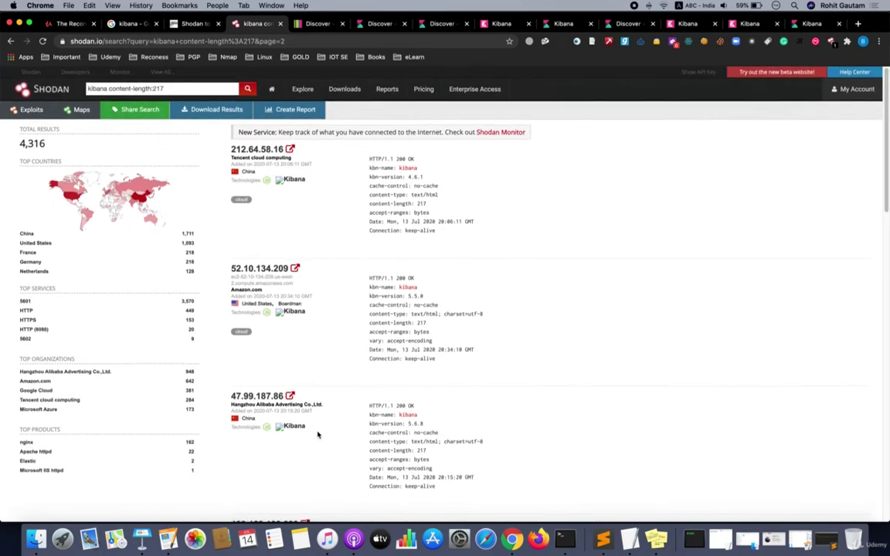
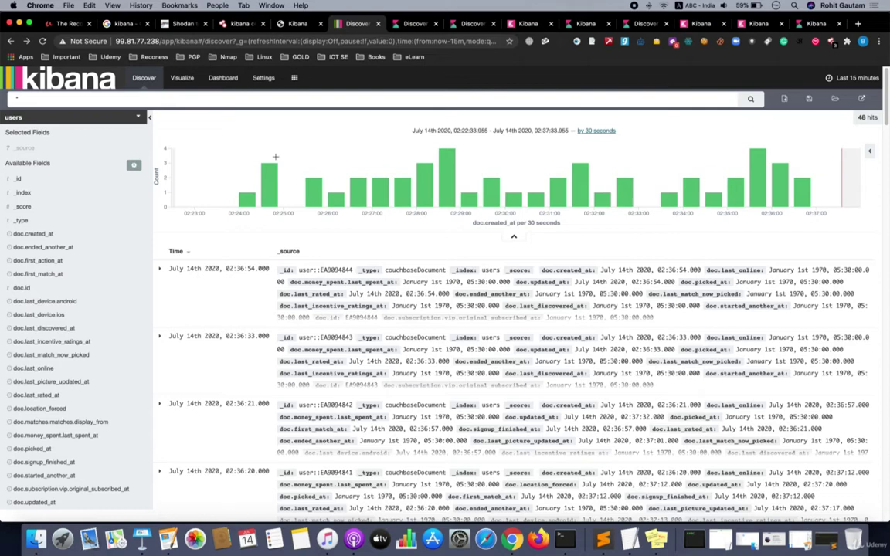
Highlight the exposed server's IP address and the chart's time range, and check the system clock.
{"action": "left_click_drag", "start_coordinate": [160, 41], "coordinate": [109, 43]}
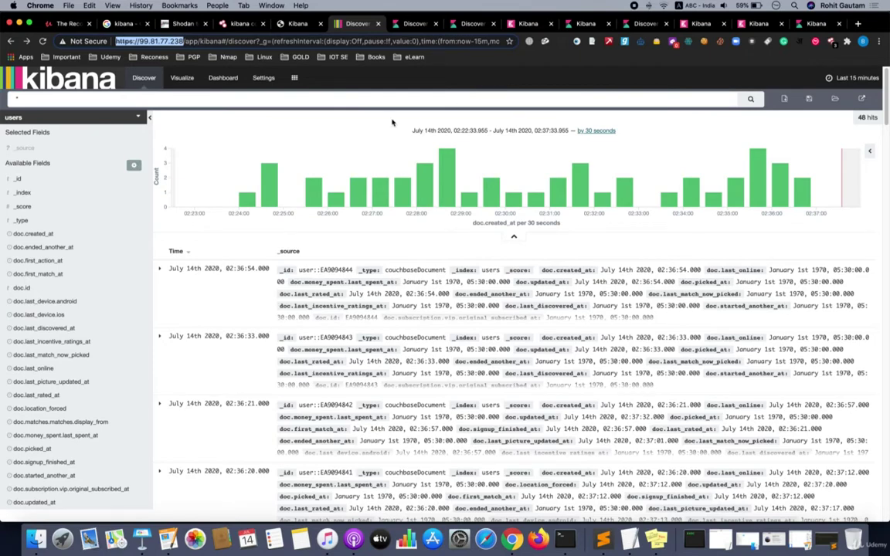
{"action": "left_click", "coordinate": [410, 136]}
{"action": "left_click_drag", "start_coordinate": [411, 131], "coordinate": [565, 140]}
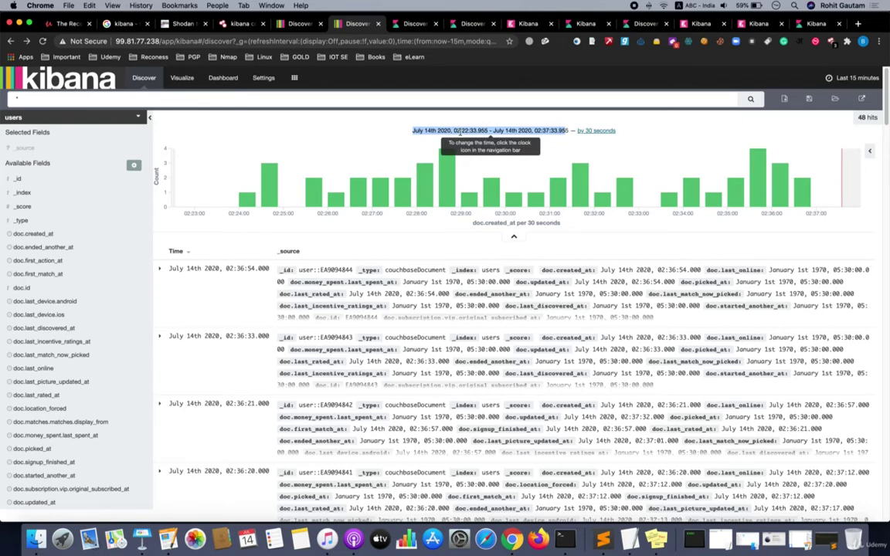
{"action": "left_click", "coordinate": [674, 143]}
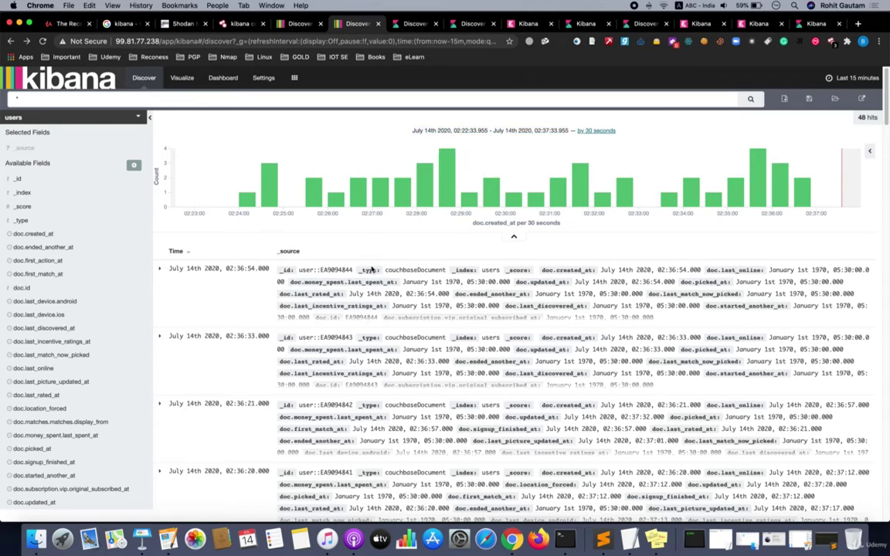
{"action": "left_click_drag", "start_coordinate": [183, 41], "coordinate": [109, 44]}
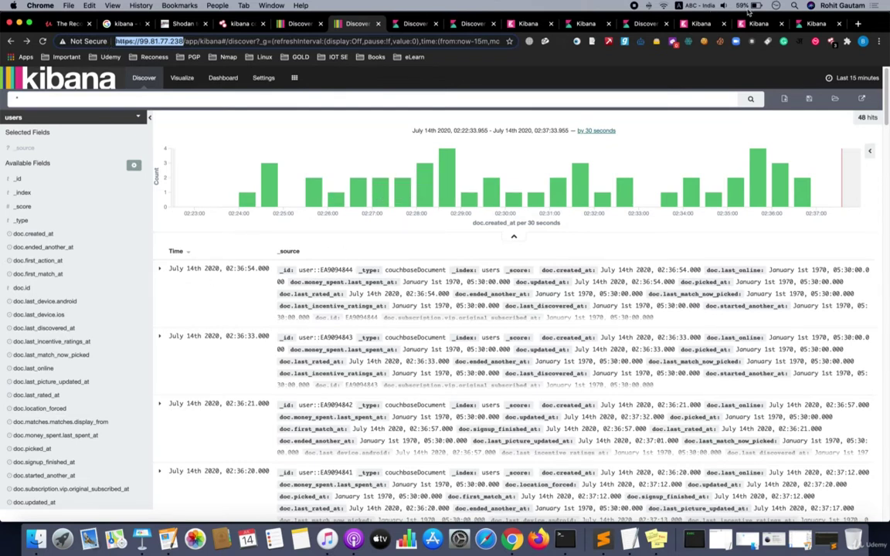
{"action": "left_click", "coordinate": [777, 6]}
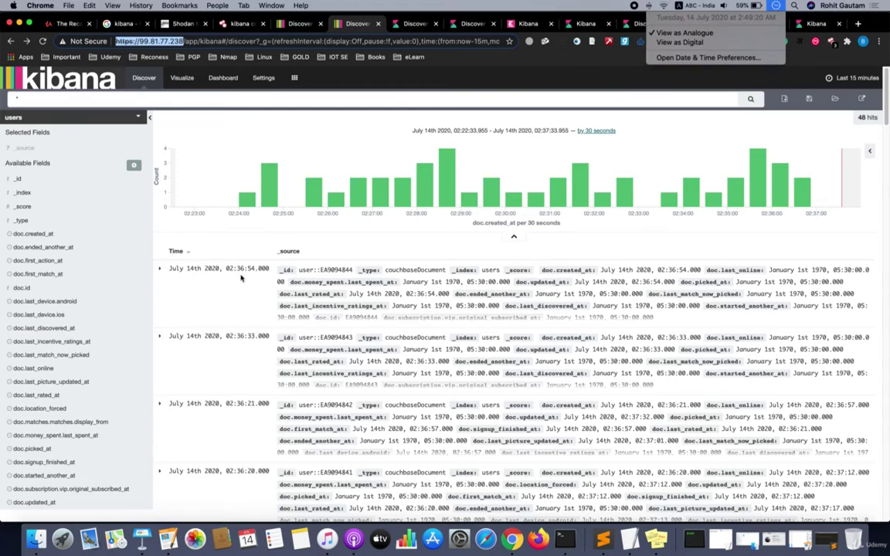
{"action": "left_click", "coordinate": [207, 254]}
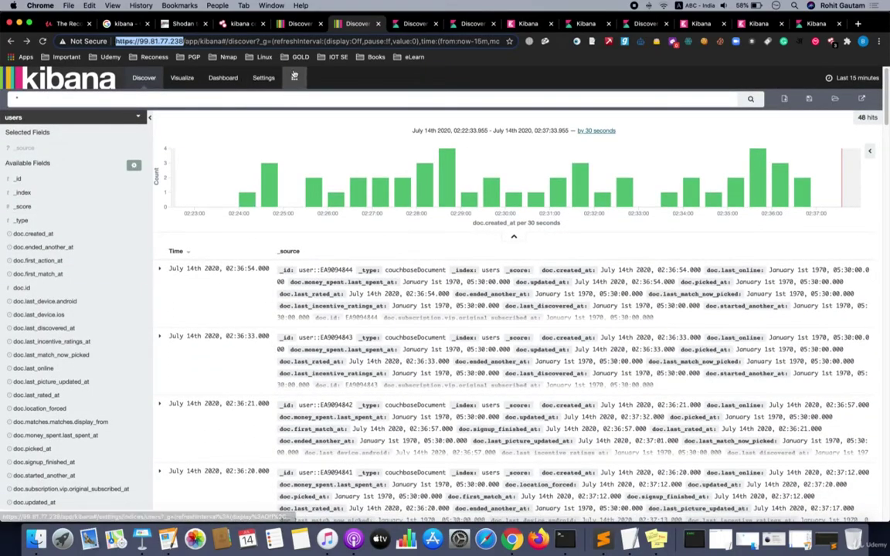
Move past the adx_log instance to the logs-* view and highlight its newest timestamp and time range.
{"action": "left_click", "coordinate": [300, 25]}
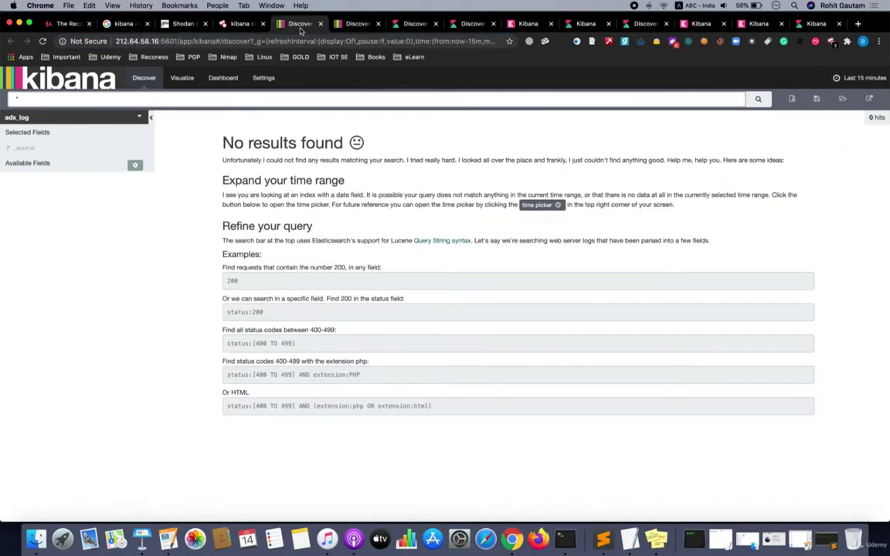
{"action": "left_click", "coordinate": [405, 27]}
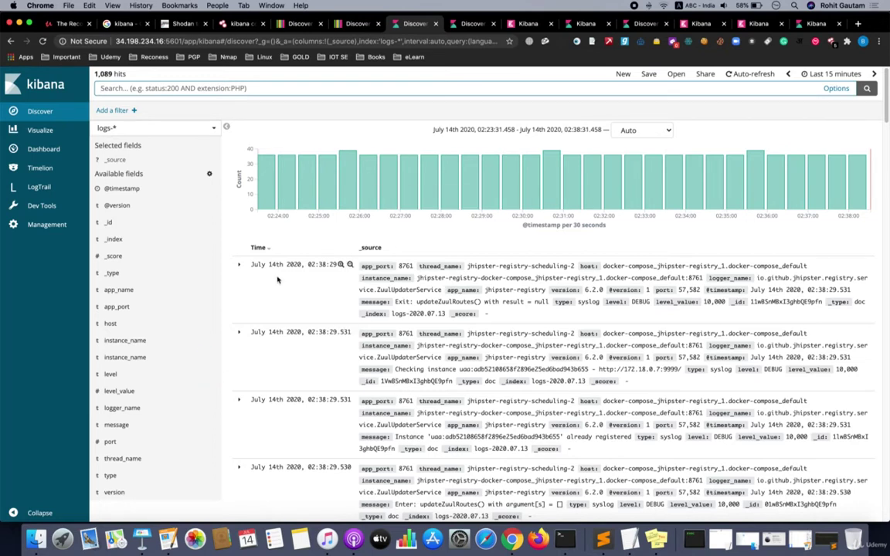
{"action": "left_click_drag", "start_coordinate": [245, 263], "coordinate": [338, 268]}
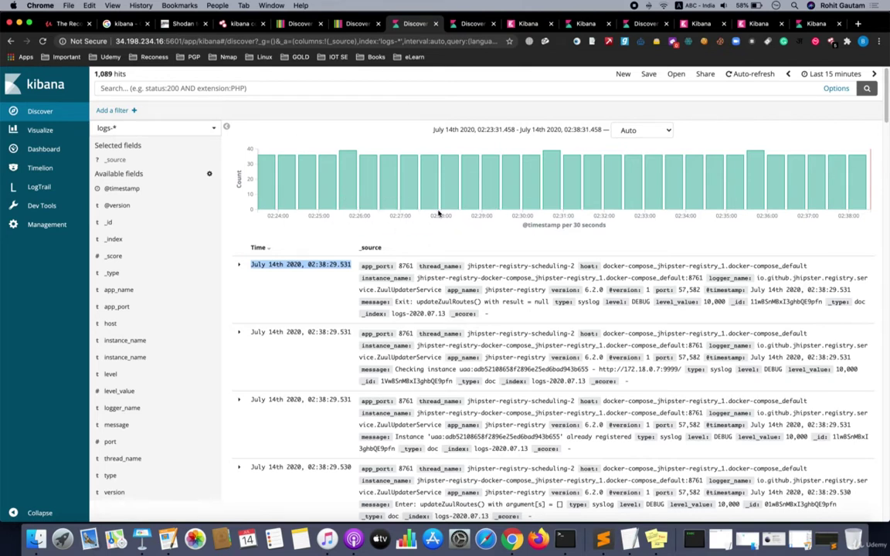
{"action": "left_click_drag", "start_coordinate": [430, 129], "coordinate": [605, 130]}
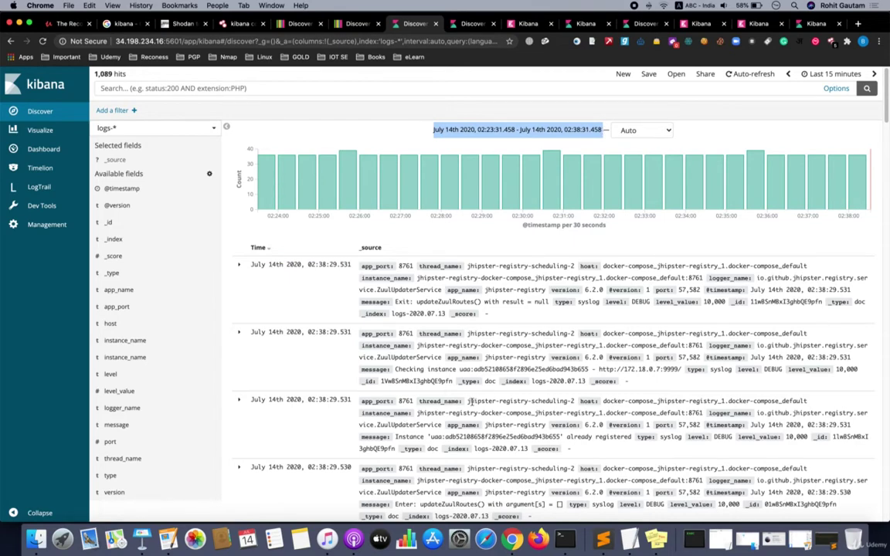
{"action": "scroll", "coordinate": [470, 401], "scroll_direction": "down", "scroll_amount": 3}
{"action": "scroll", "coordinate": [473, 402], "scroll_direction": "up", "scroll_amount": 3}
{"action": "mouse_move", "coordinate": [198, 281]}
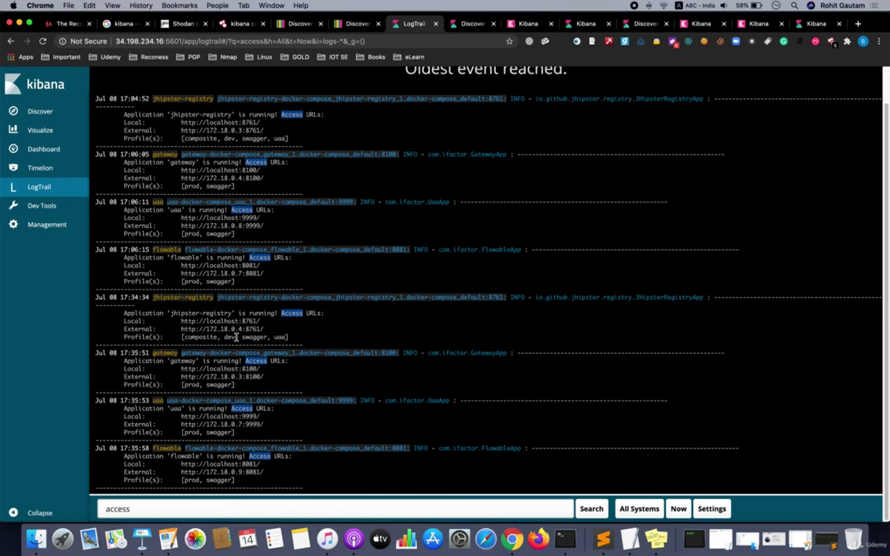
In the 'access' results, highlight the gateway entry's timestamp, Access URLs message and External URL line.
{"action": "double_click", "coordinate": [150, 506]}
{"action": "scroll", "coordinate": [132, 145], "scroll_direction": "up", "scroll_amount": 2}
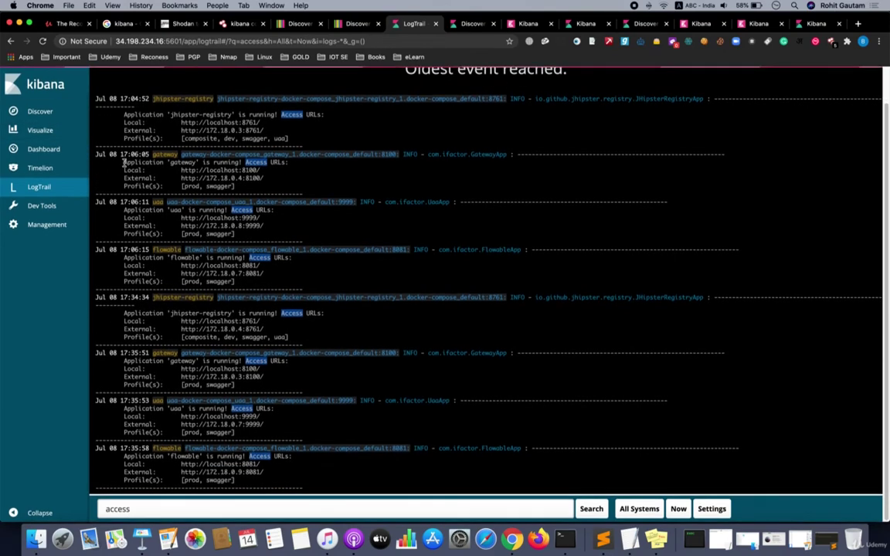
{"action": "left_click_drag", "start_coordinate": [96, 155], "coordinate": [143, 155]}
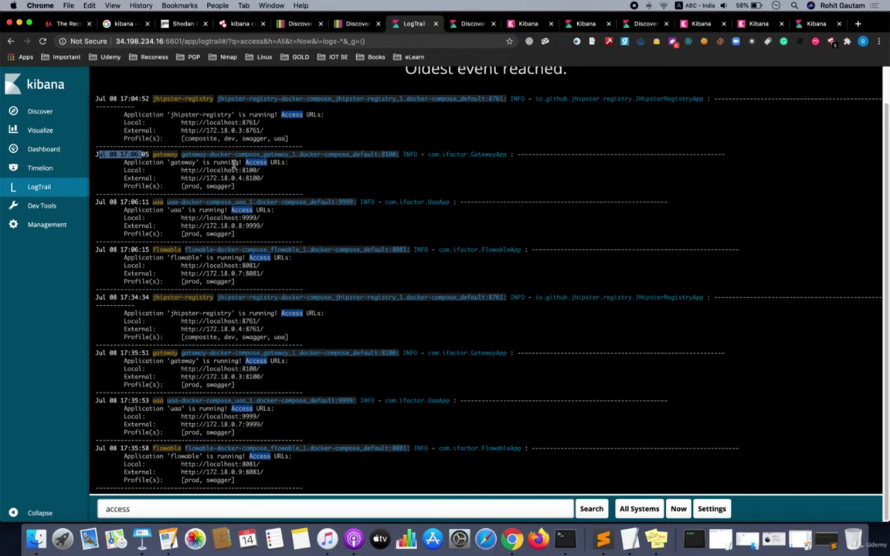
{"action": "mouse_move", "coordinate": [234, 163]}
{"action": "left_mouse_down"}
{"action": "mouse_move", "coordinate": [288, 162]}
{"action": "mouse_move", "coordinate": [180, 170]}
{"action": "mouse_move", "coordinate": [241, 171]}
{"action": "left_mouse_up"}
{"action": "triple_click", "coordinate": [216, 179]}
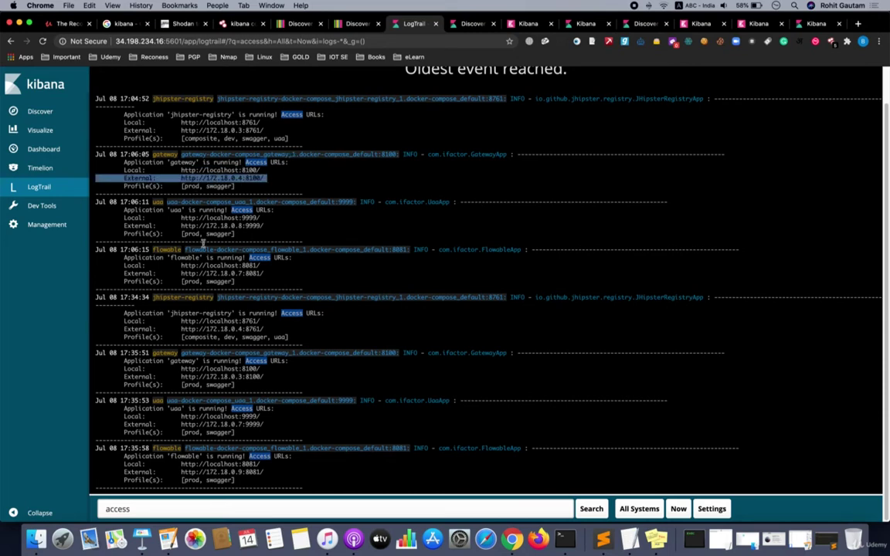
Scroll through the LogTrail results and select the search term 'access' for replacement.
{"action": "scroll", "coordinate": [229, 279], "scroll_direction": "down", "scroll_amount": 1}
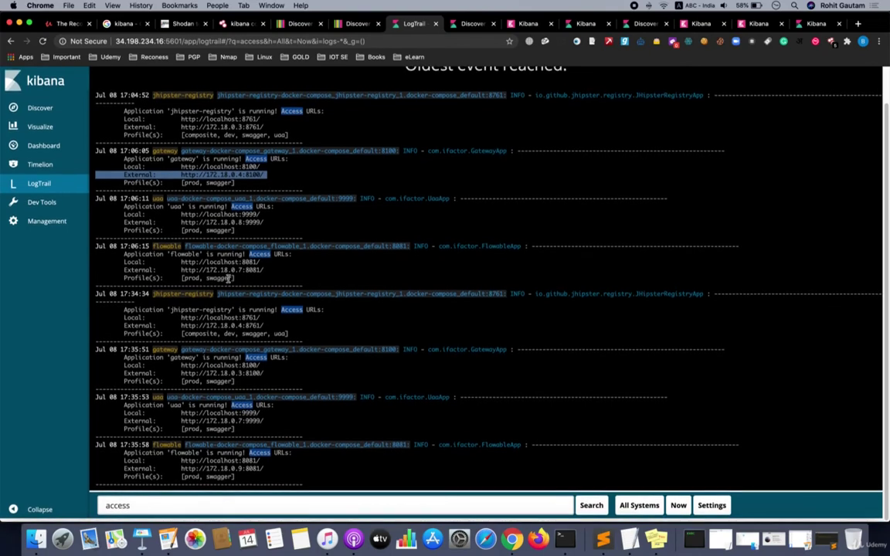
{"action": "scroll", "coordinate": [229, 278], "scroll_direction": "up", "scroll_amount": 3}
{"action": "scroll", "coordinate": [228, 278], "scroll_direction": "down", "scroll_amount": 3}
{"action": "scroll", "coordinate": [229, 278], "scroll_direction": "up", "scroll_amount": 1}
{"action": "left_click", "coordinate": [135, 509]}
{"action": "double_click", "coordinate": [135, 509]}
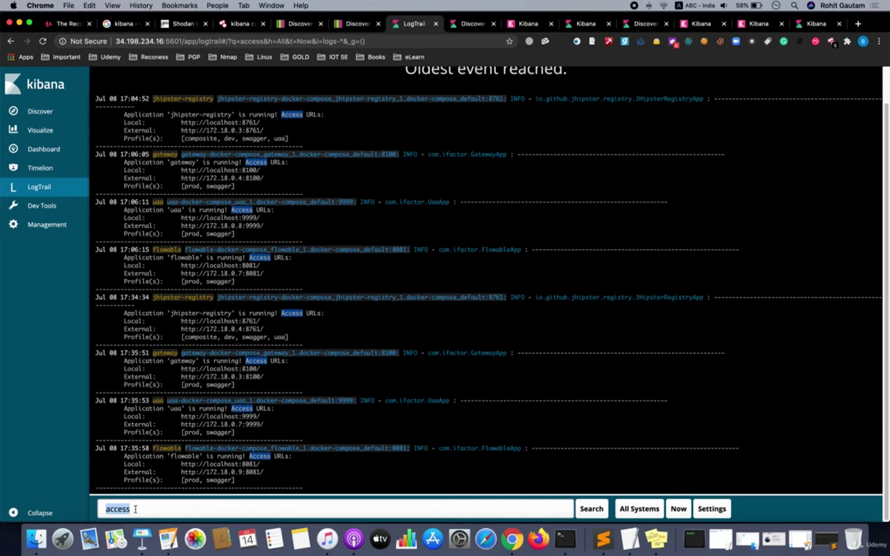
Search LogTrail for 'user' and highlight the logging-out message and the logged-out user's e-mail.
{"action": "type", "text": "user"}
{"action": "key", "text": "Return"}
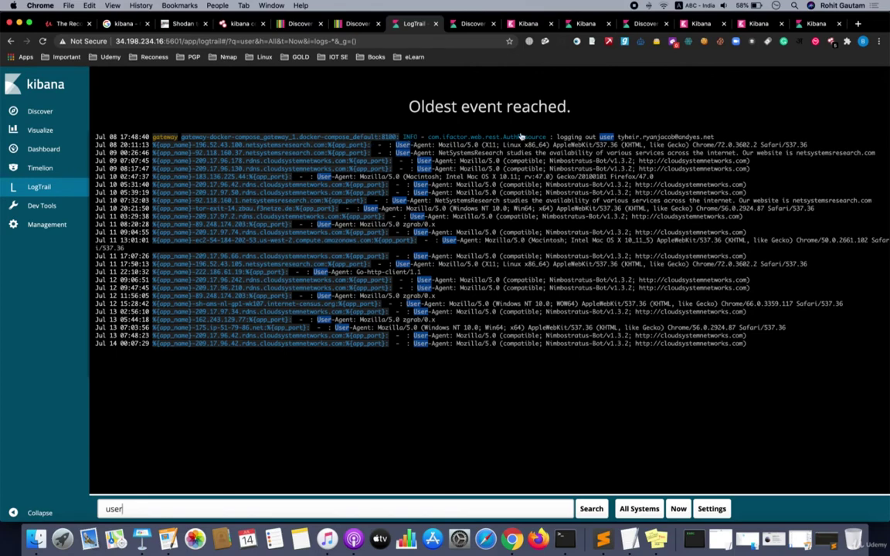
{"action": "left_click_drag", "start_coordinate": [558, 137], "coordinate": [615, 137]}
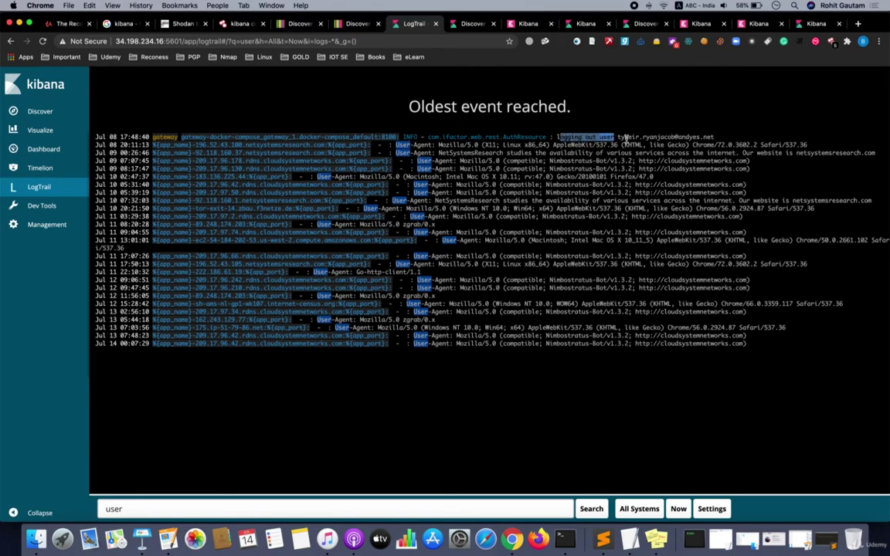
{"action": "left_click", "coordinate": [612, 138]}
{"action": "left_click_drag", "start_coordinate": [617, 137], "coordinate": [718, 142]}
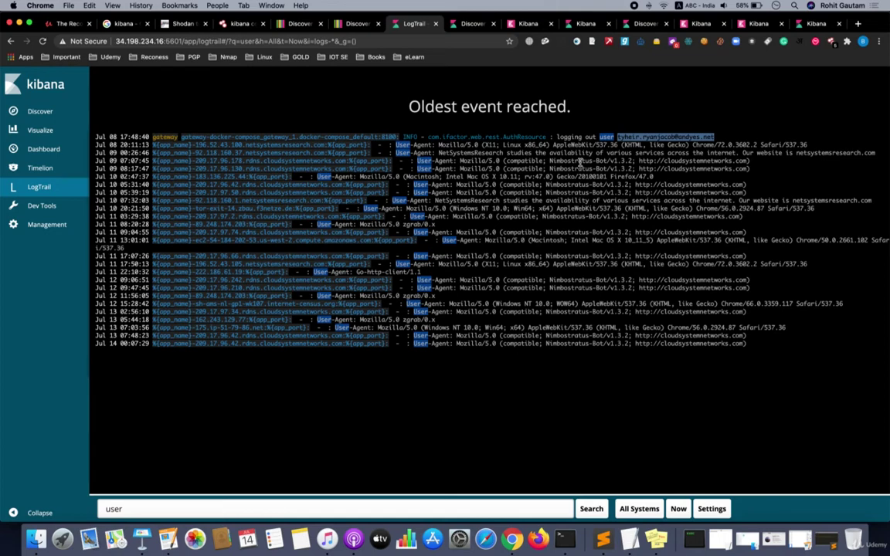
On the next Discover instance, highlight the first entry's date, status 200, GET method, timestamp and forwarded IP.
{"action": "left_click", "coordinate": [468, 23]}
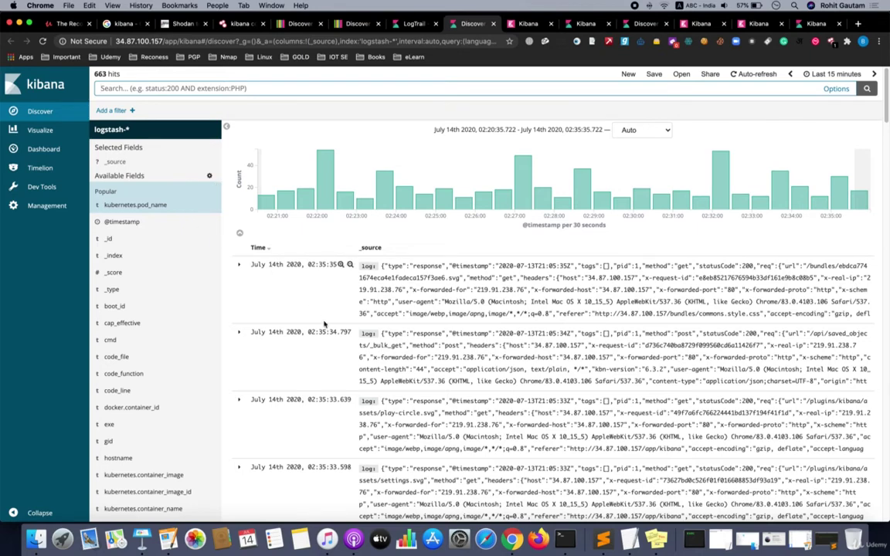
{"action": "scroll", "coordinate": [286, 326], "scroll_direction": "down", "scroll_amount": 1}
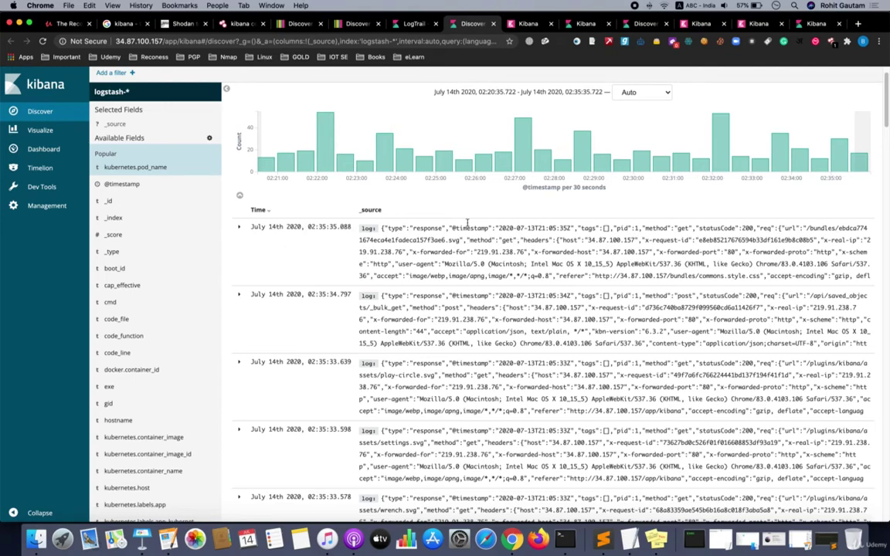
{"action": "left_click_drag", "start_coordinate": [269, 227], "coordinate": [301, 226]}
{"action": "left_click_drag", "start_coordinate": [706, 229], "coordinate": [754, 229]}
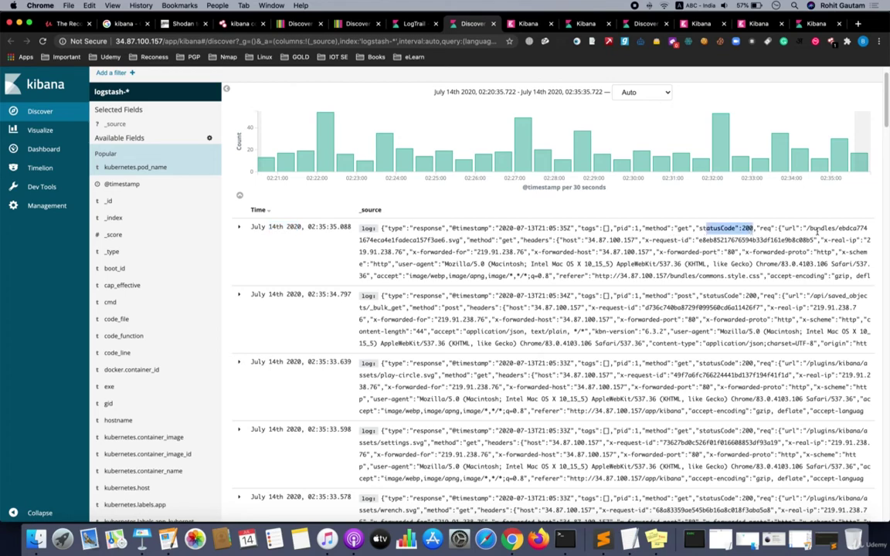
{"action": "left_click", "coordinate": [658, 229]}
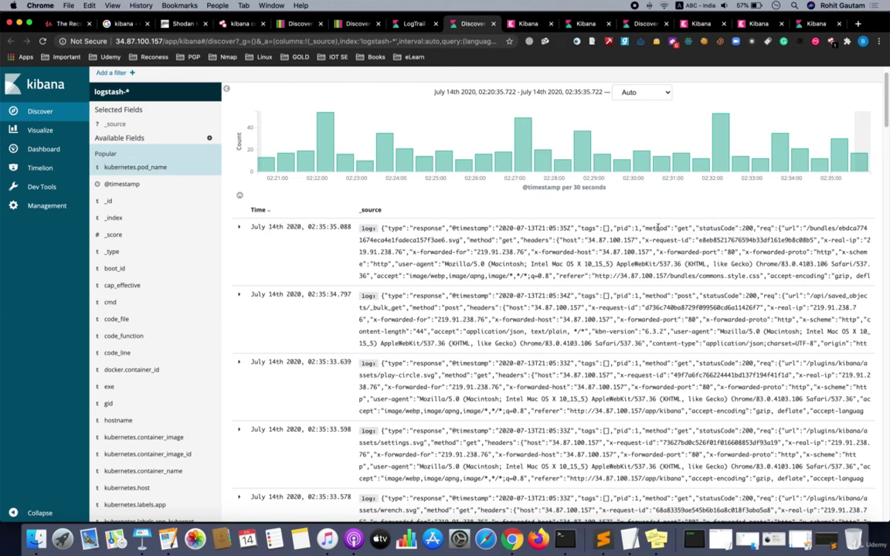
{"action": "left_click_drag", "start_coordinate": [657, 229], "coordinate": [693, 228]}
{"action": "left_click_drag", "start_coordinate": [499, 229], "coordinate": [546, 229]}
{"action": "left_click_drag", "start_coordinate": [474, 253], "coordinate": [529, 253]}
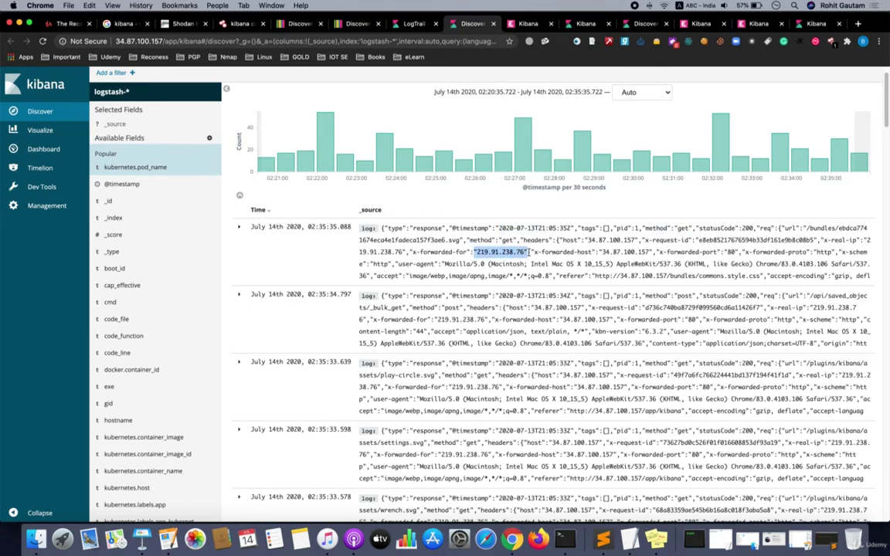
Select the first log entry's full source text, then move on to the lsquant_robos instance.
{"action": "scroll", "coordinate": [530, 253], "scroll_direction": "down", "scroll_amount": 3}
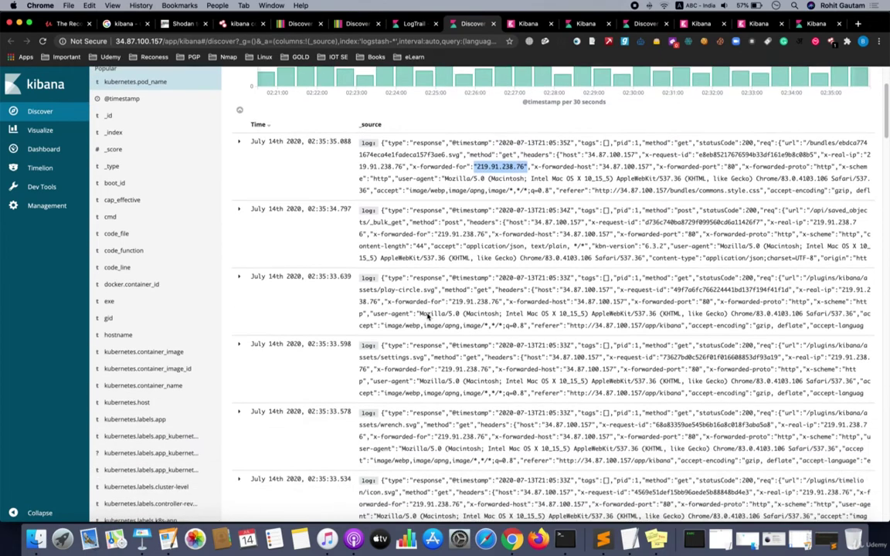
{"action": "left_click", "coordinate": [594, 178]}
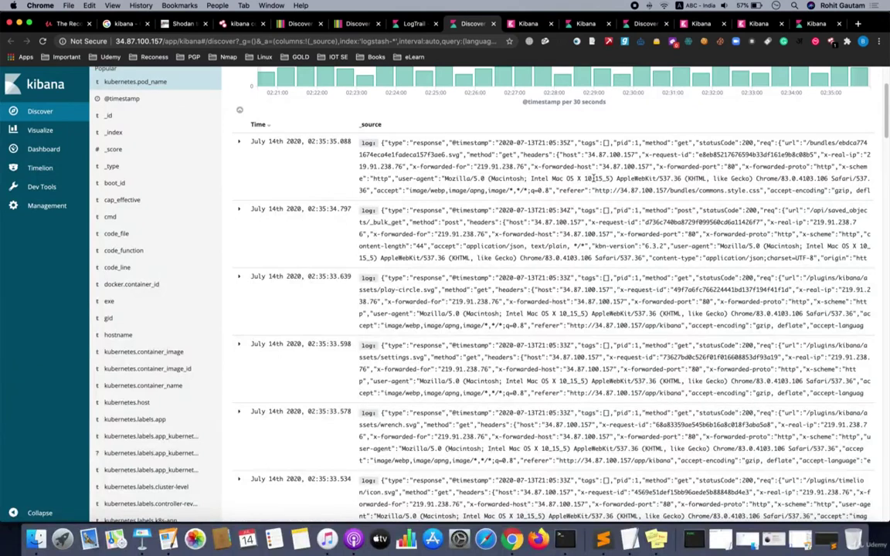
{"action": "triple_click", "coordinate": [593, 178]}
{"action": "left_click", "coordinate": [593, 179]}
{"action": "scroll", "coordinate": [561, 133], "scroll_direction": "up", "scroll_amount": 2}
{"action": "left_click", "coordinate": [529, 24]}
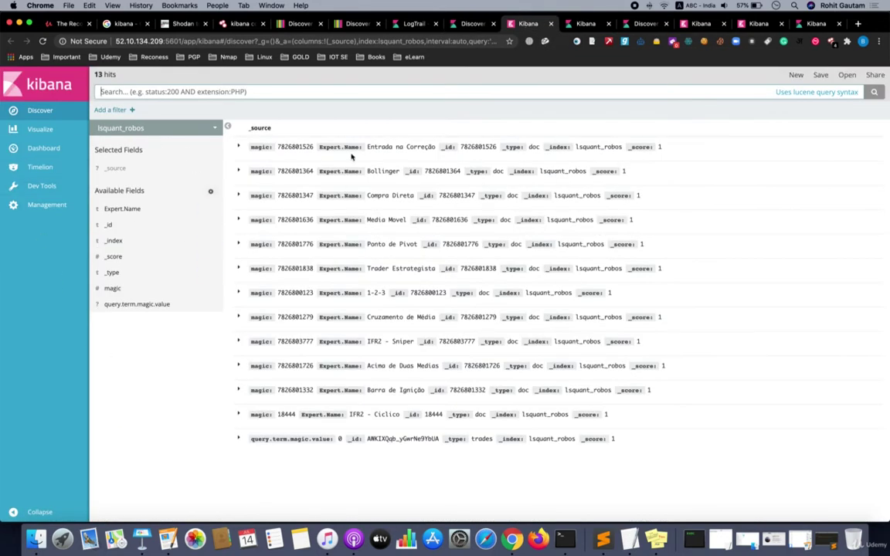
Open the next instance's status page and highlight the 59.29 MB heap total and red console and elasticsearch rows.
{"action": "left_click", "coordinate": [581, 24]}
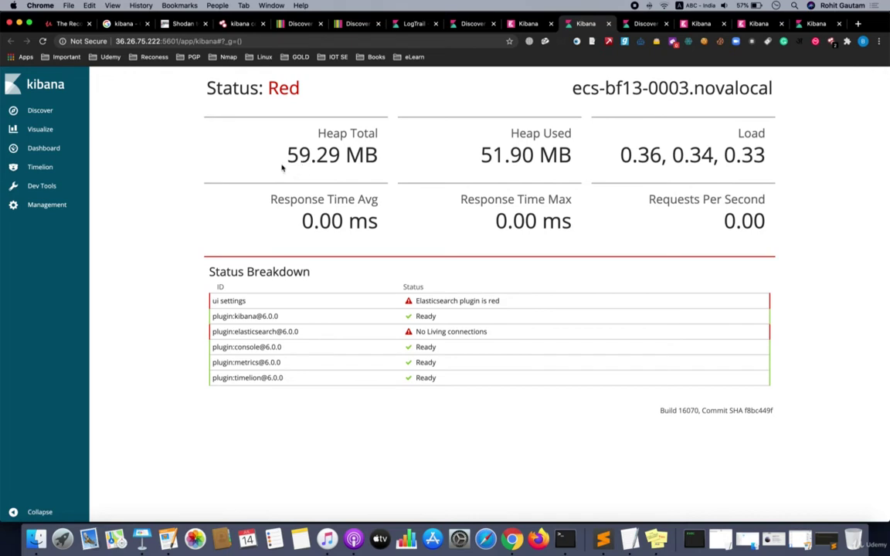
{"action": "left_click_drag", "start_coordinate": [267, 153], "coordinate": [381, 156]}
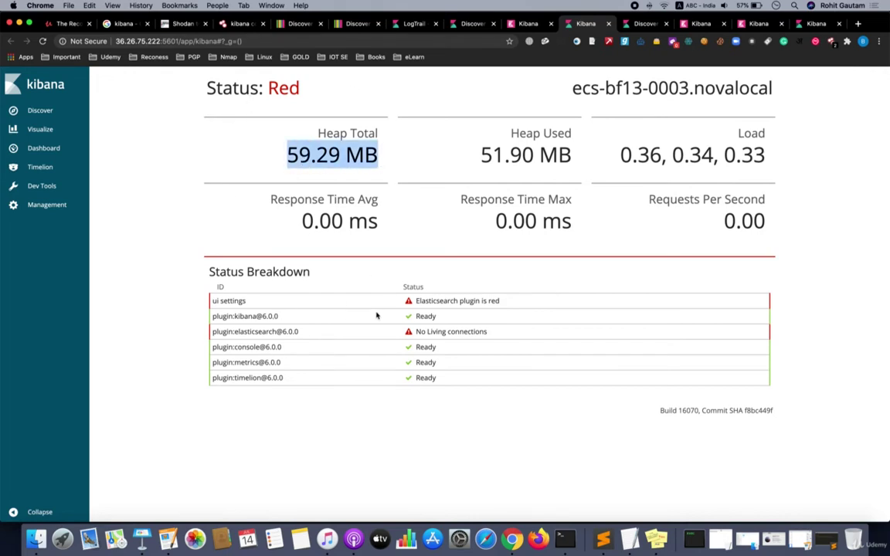
{"action": "left_click_drag", "start_coordinate": [214, 347], "coordinate": [418, 348]}
{"action": "left_click_drag", "start_coordinate": [232, 331], "coordinate": [501, 332]}
{"action": "left_click", "coordinate": [501, 332]}
{"action": "double_click", "coordinate": [437, 331]}
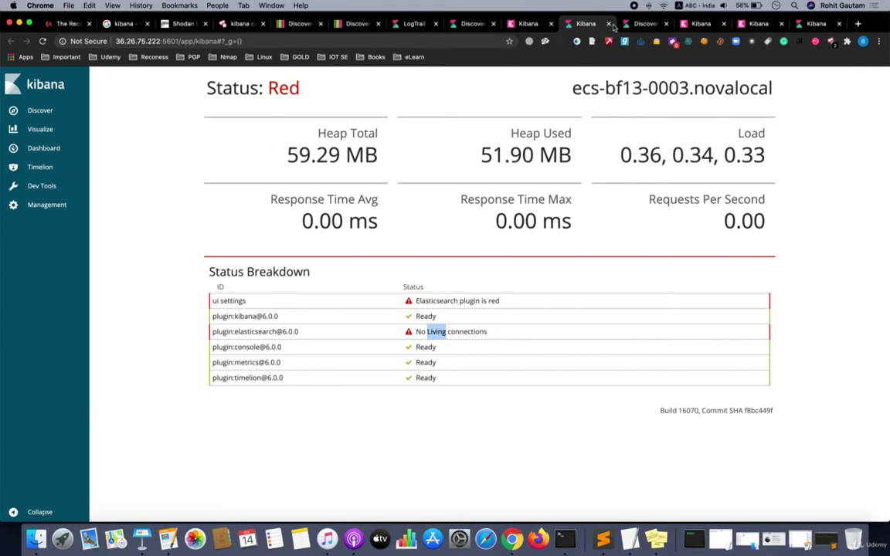
Switch to the nginx-logstash instance and highlight the error entry's source text and upstream port.
{"action": "left_click", "coordinate": [642, 24]}
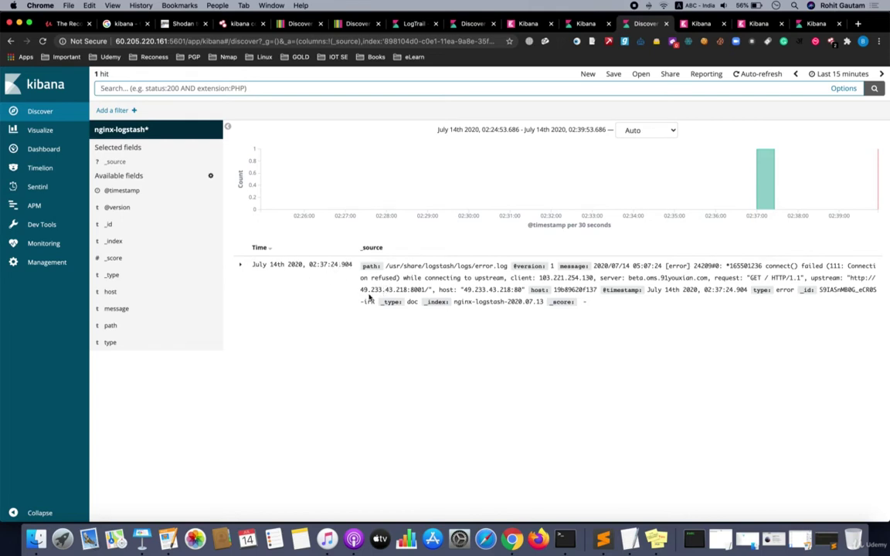
{"action": "left_click_drag", "start_coordinate": [361, 265], "coordinate": [419, 290]}
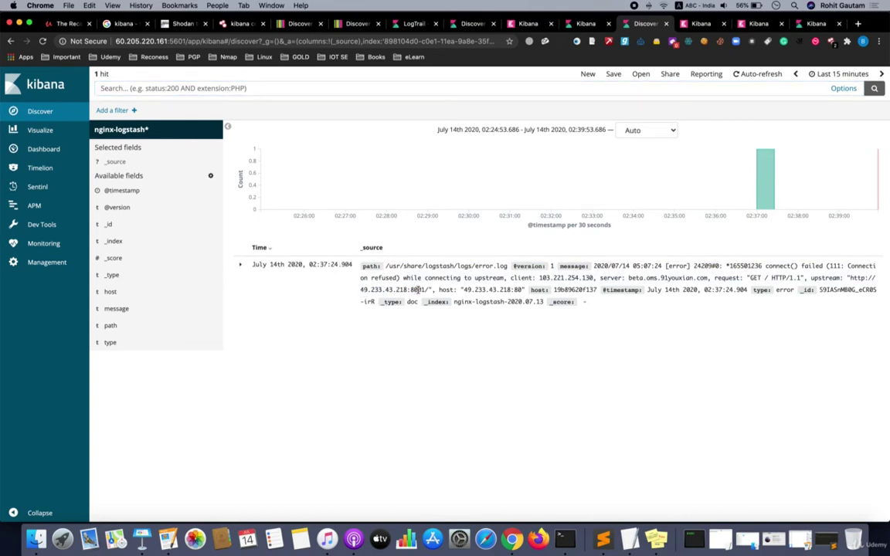
{"action": "double_click", "coordinate": [420, 290]}
{"action": "mouse_move", "coordinate": [138, 347]}
Open Management > License Management and highlight the 'Basic license is active' heading.
{"action": "left_click", "coordinate": [64, 262]}
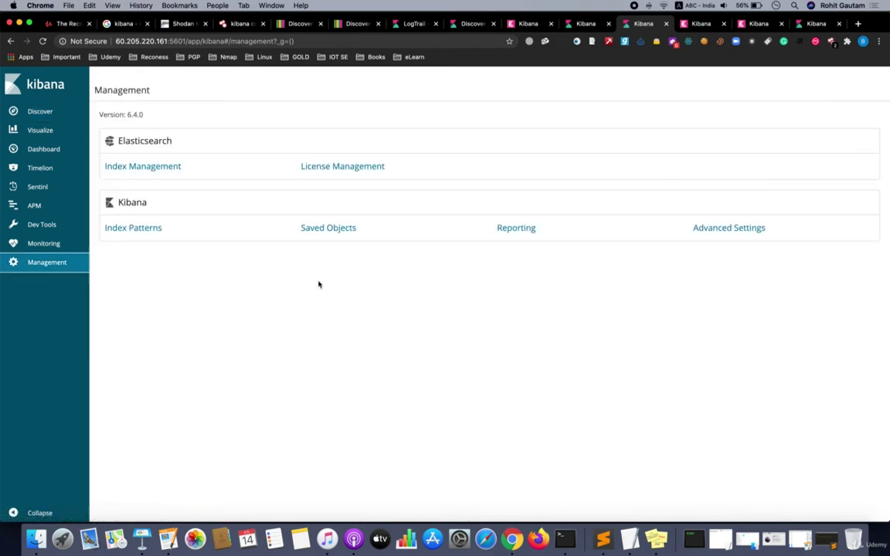
{"action": "left_click", "coordinate": [343, 167]}
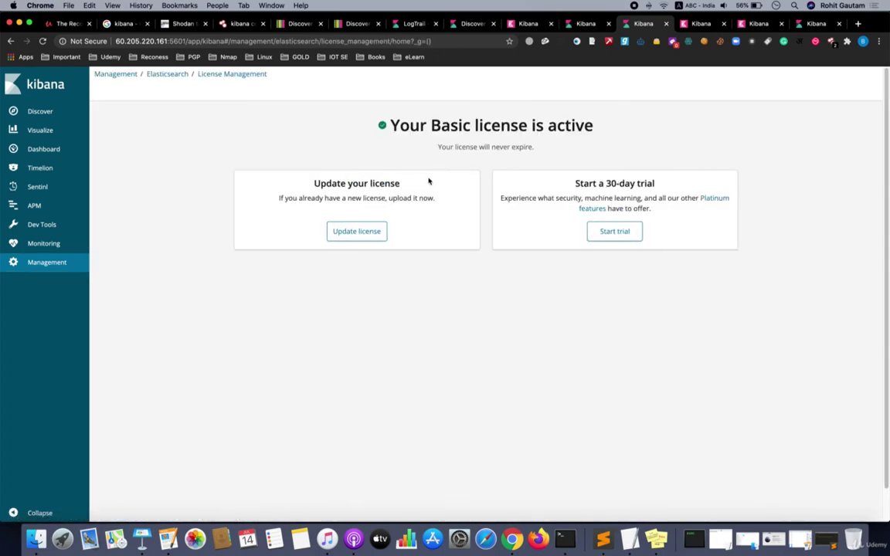
{"action": "left_click_drag", "start_coordinate": [354, 113], "coordinate": [600, 114]}
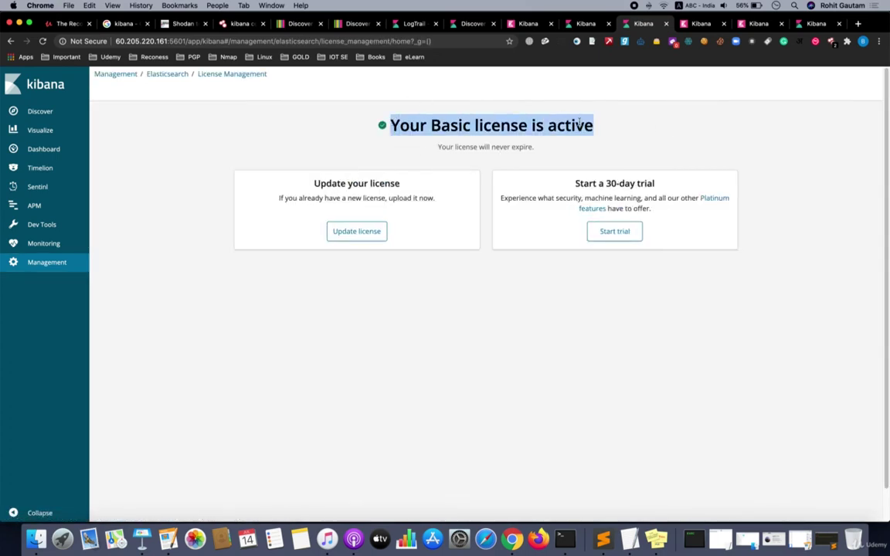
{"action": "left_click", "coordinate": [468, 133]}
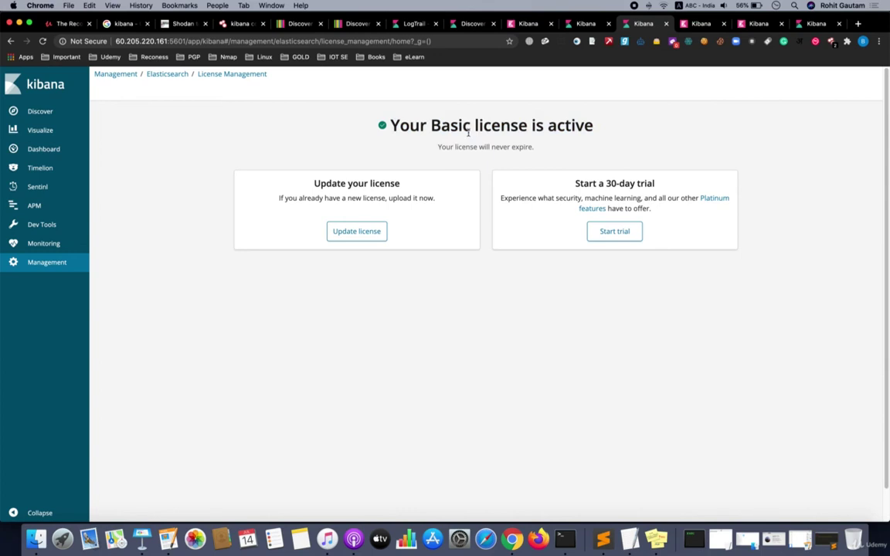
Select the instance's IP 60.205.220.161 in the address bar, then switch to the next logstash-* instance.
{"action": "double_click", "coordinate": [191, 40]}
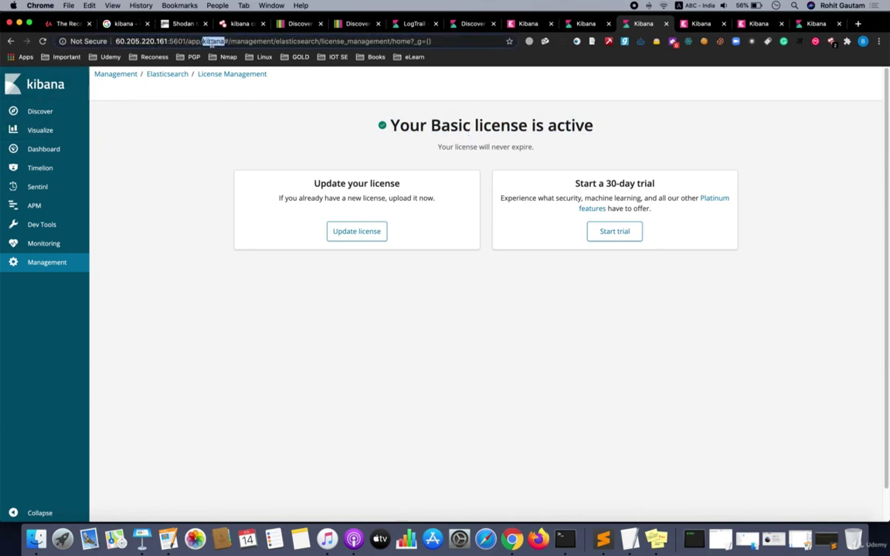
{"action": "double_click", "coordinate": [161, 41]}
{"action": "left_click_drag", "start_coordinate": [140, 44], "coordinate": [109, 40]}
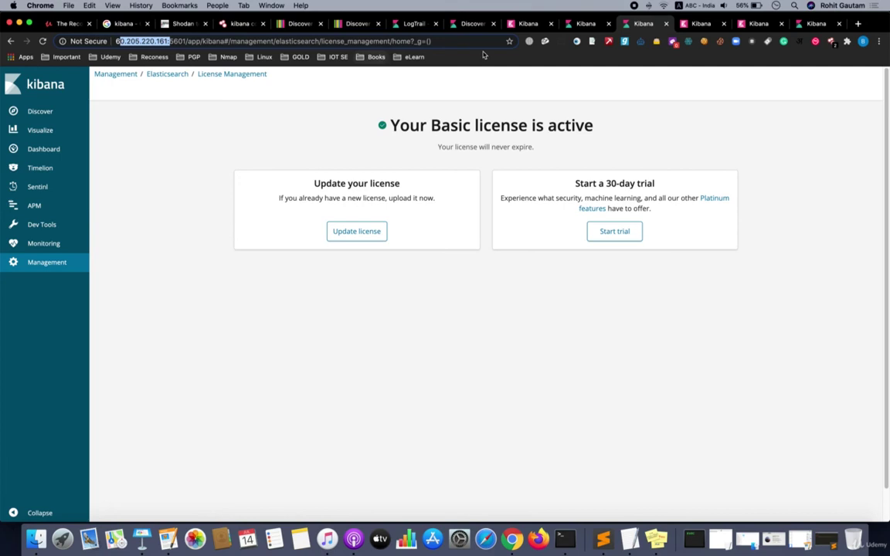
{"action": "left_click", "coordinate": [709, 26]}
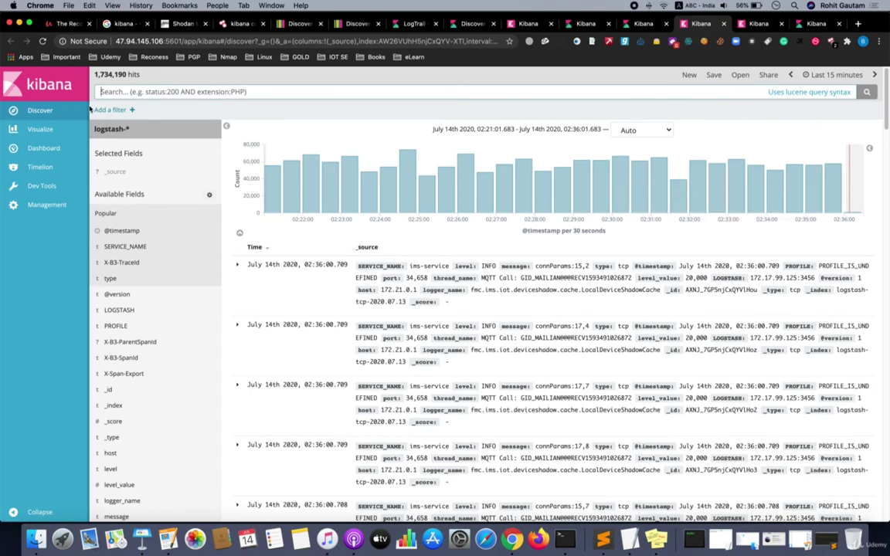
Step through the index-pattern, home and adx_log instances to the users-index instance and start a new search.
{"action": "mouse_move", "coordinate": [209, 363]}
{"action": "scroll", "coordinate": [209, 363], "scroll_direction": "down", "scroll_amount": 3}
{"action": "scroll", "coordinate": [314, 232], "scroll_direction": "up", "scroll_amount": 3}
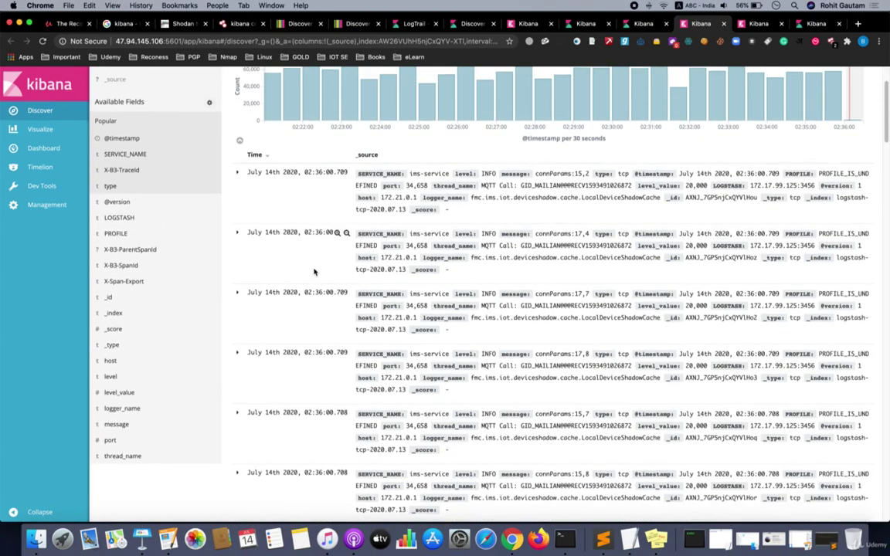
{"action": "scroll", "coordinate": [313, 271], "scroll_direction": "down", "scroll_amount": 1}
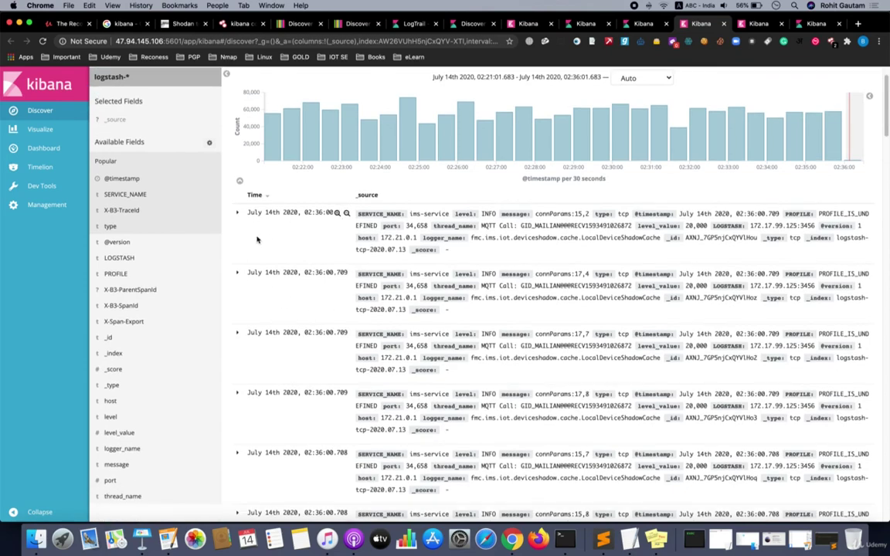
{"action": "left_click", "coordinate": [759, 24]}
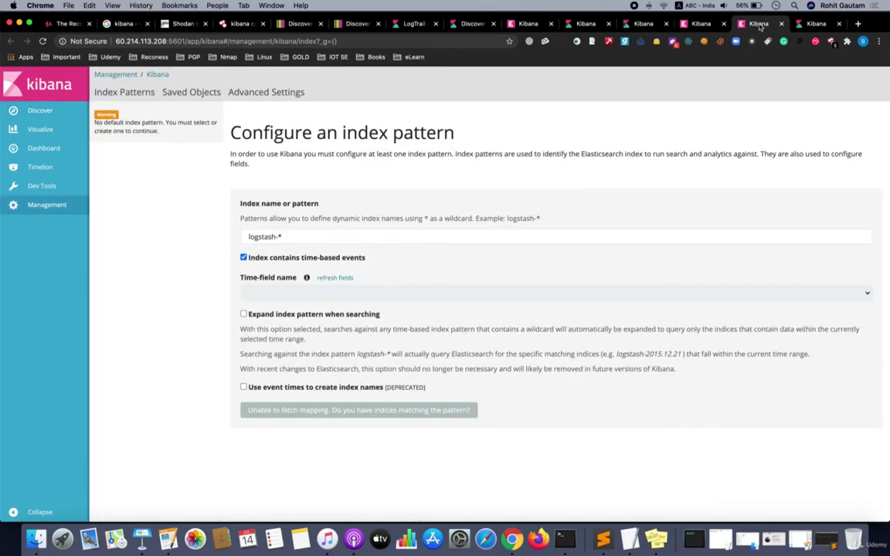
{"action": "key", "text": "ctrl+Tab"}
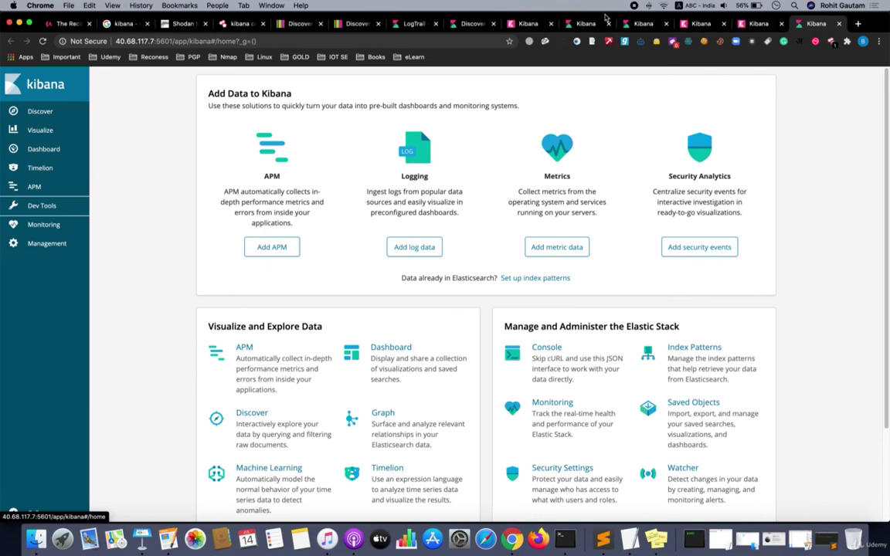
{"action": "left_click", "coordinate": [293, 26]}
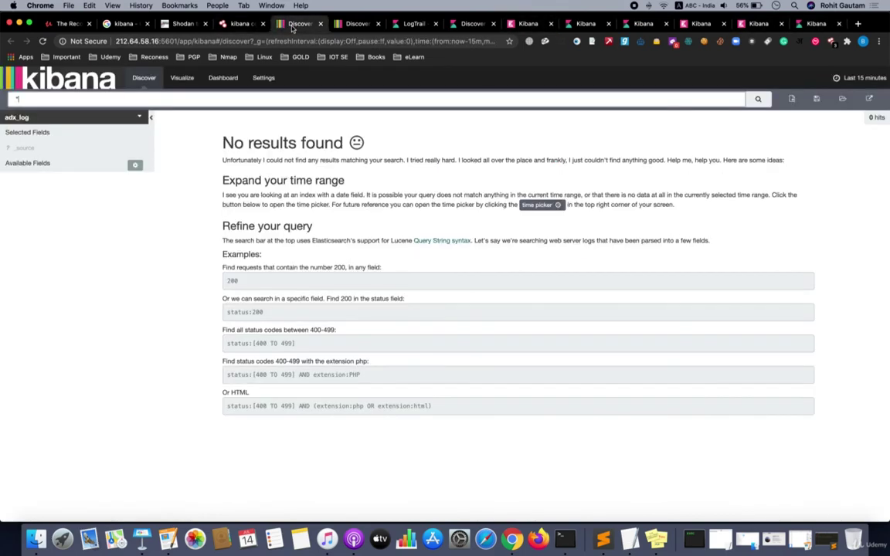
{"action": "left_click", "coordinate": [350, 27]}
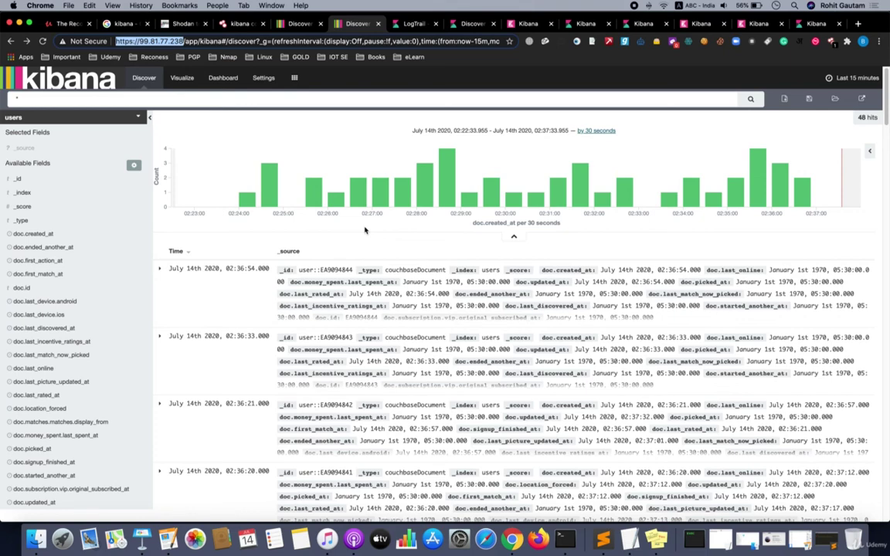
{"action": "left_click", "coordinate": [785, 99]}
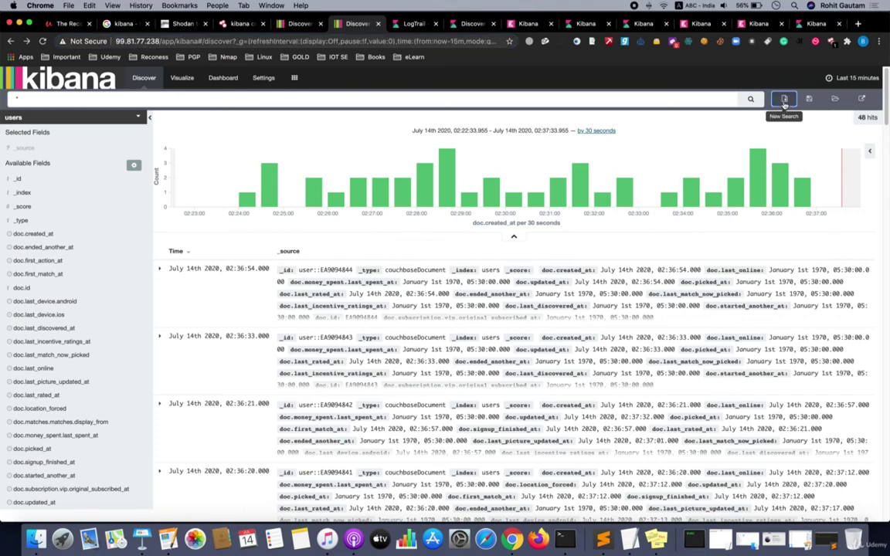